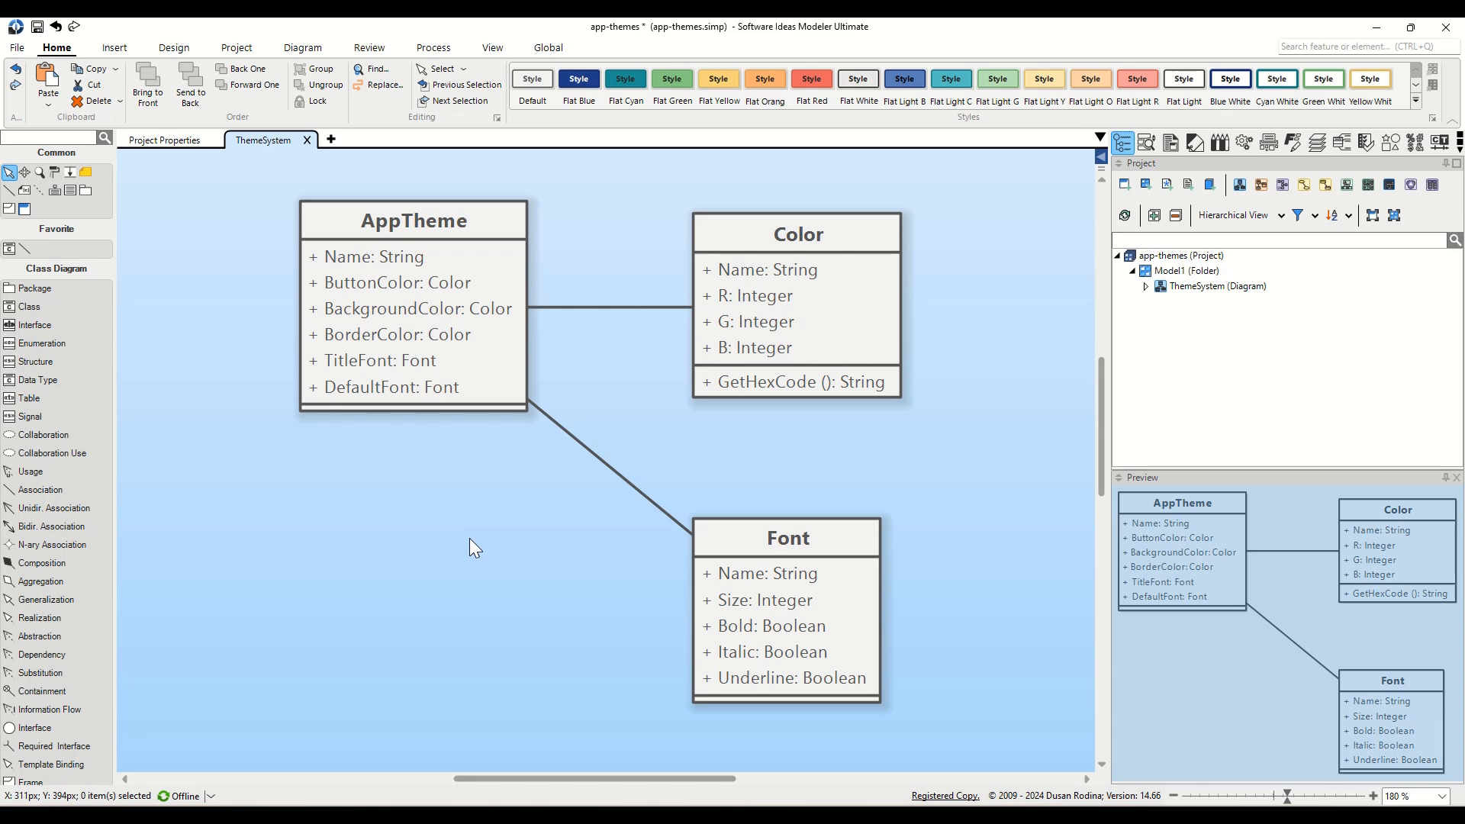
Examine the AppTheme, Color and Font classes and their attributes in the ThemeSystem class diagram.
left_click(389, 220)
key("Tab")
key("Tab")
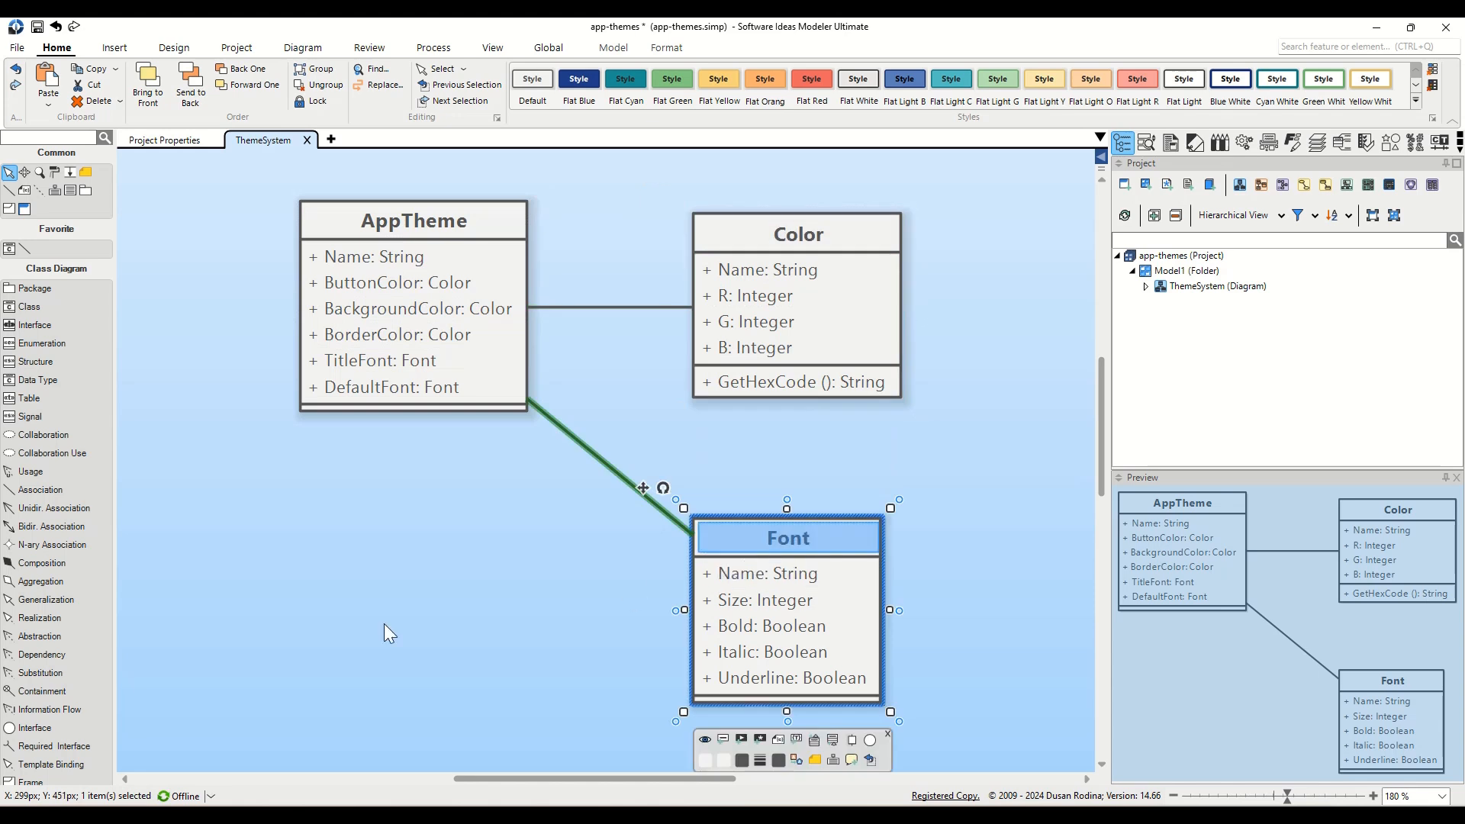
left_click(364, 625)
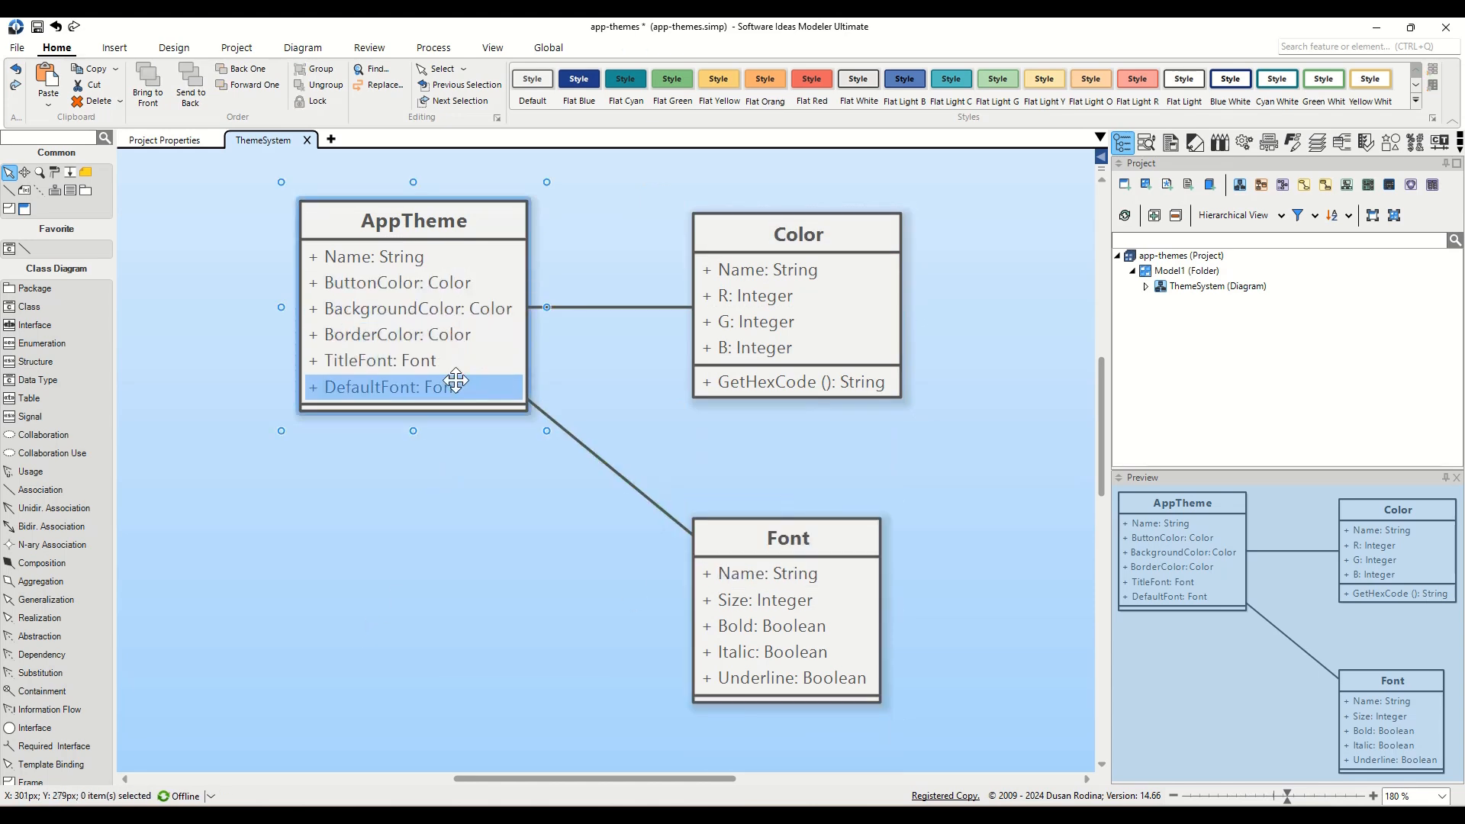
left_click(810, 295)
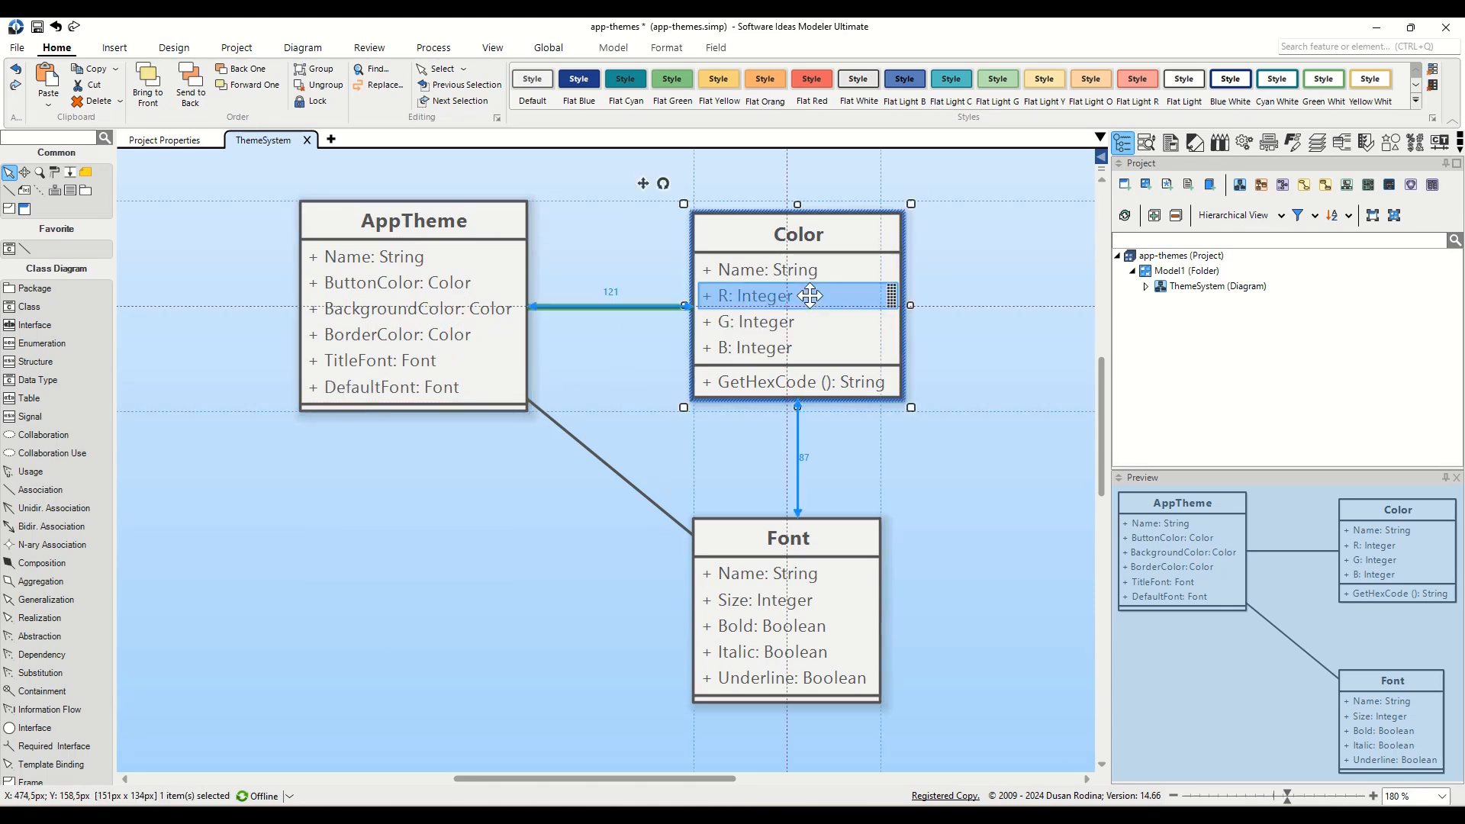
left_click(811, 347)
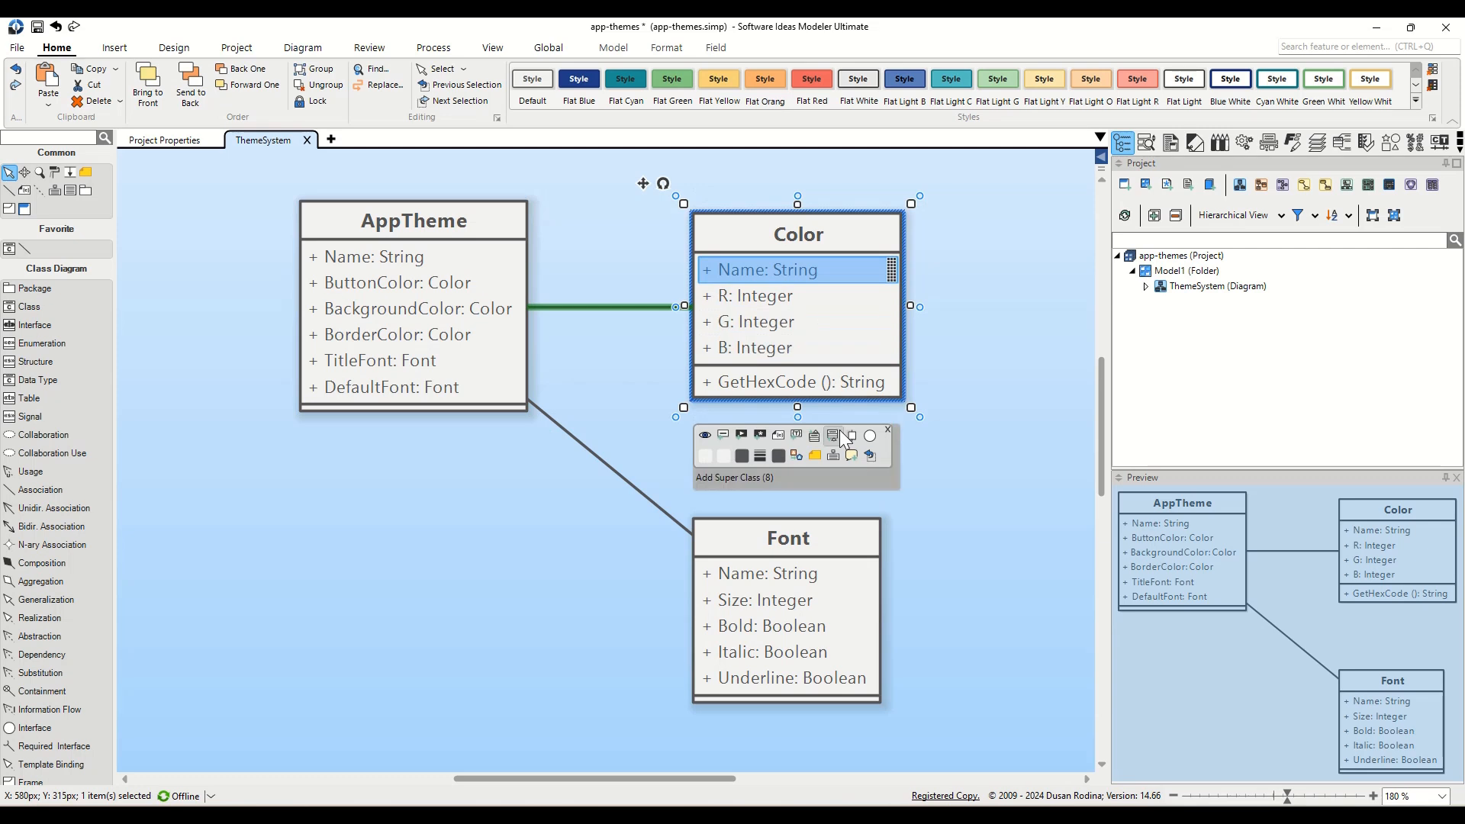
left_click(784, 553)
left_click(777, 600)
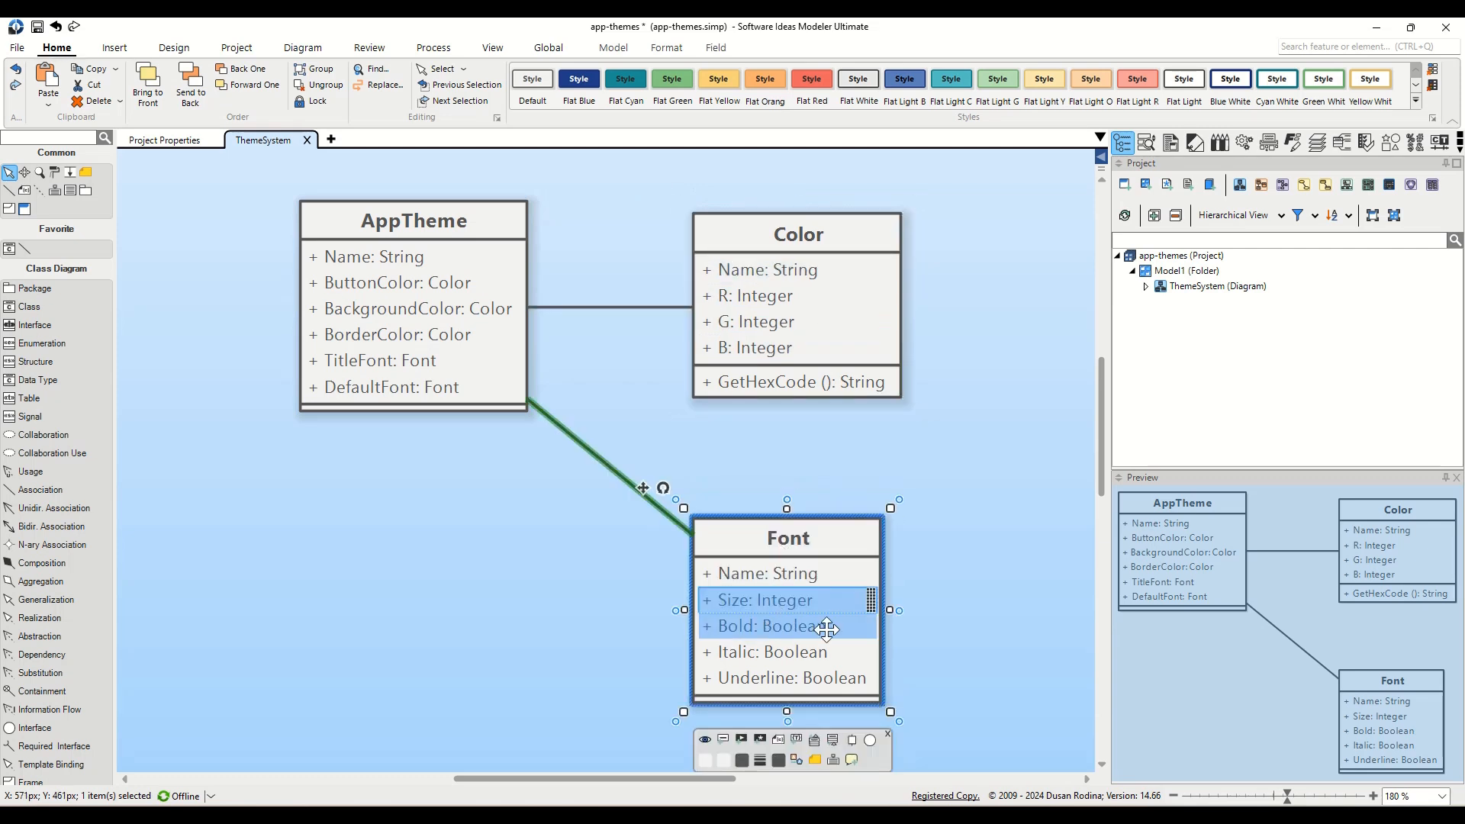
left_click(830, 652)
left_click(828, 677)
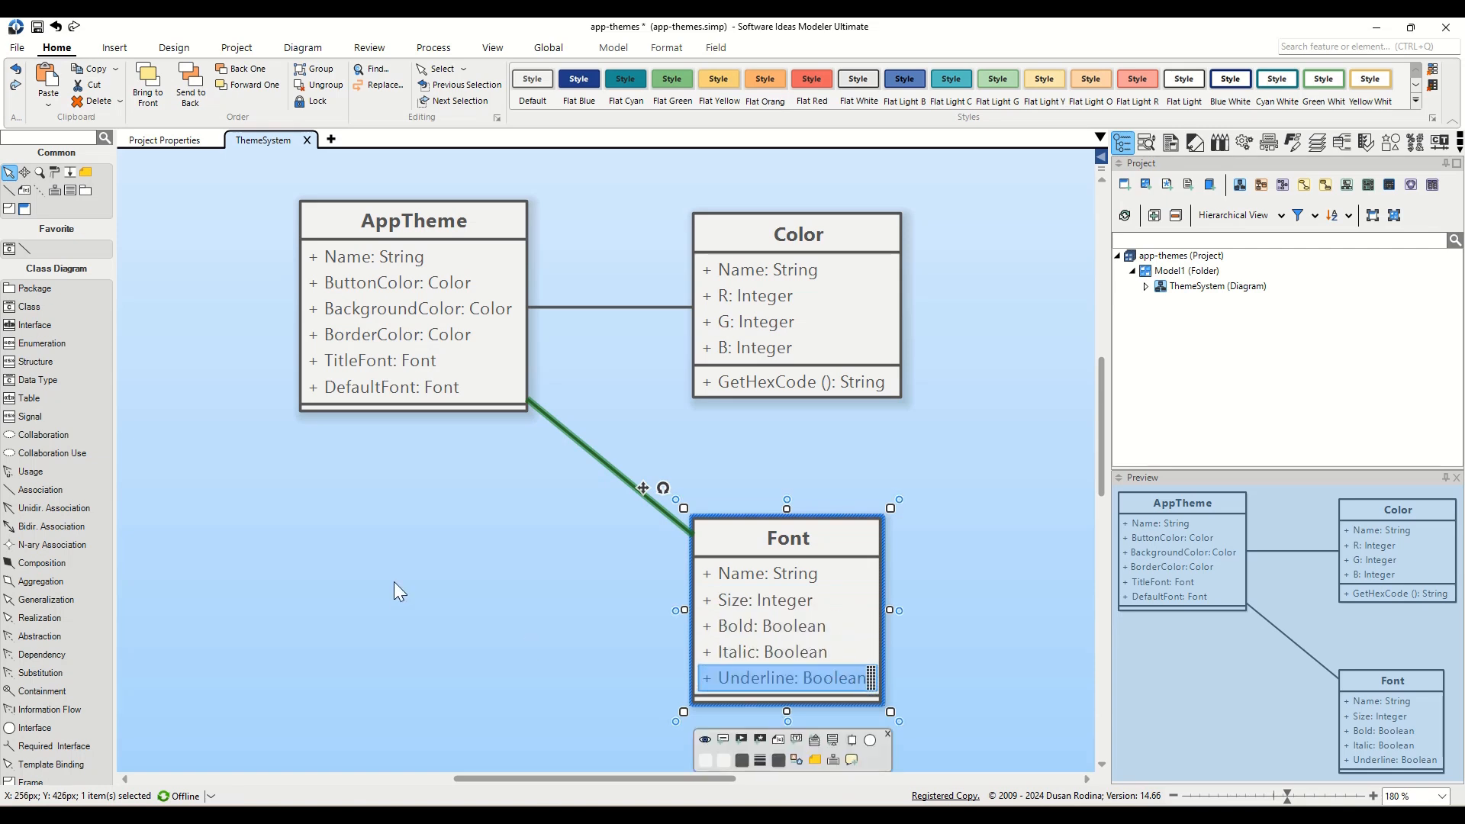
left_click(389, 563)
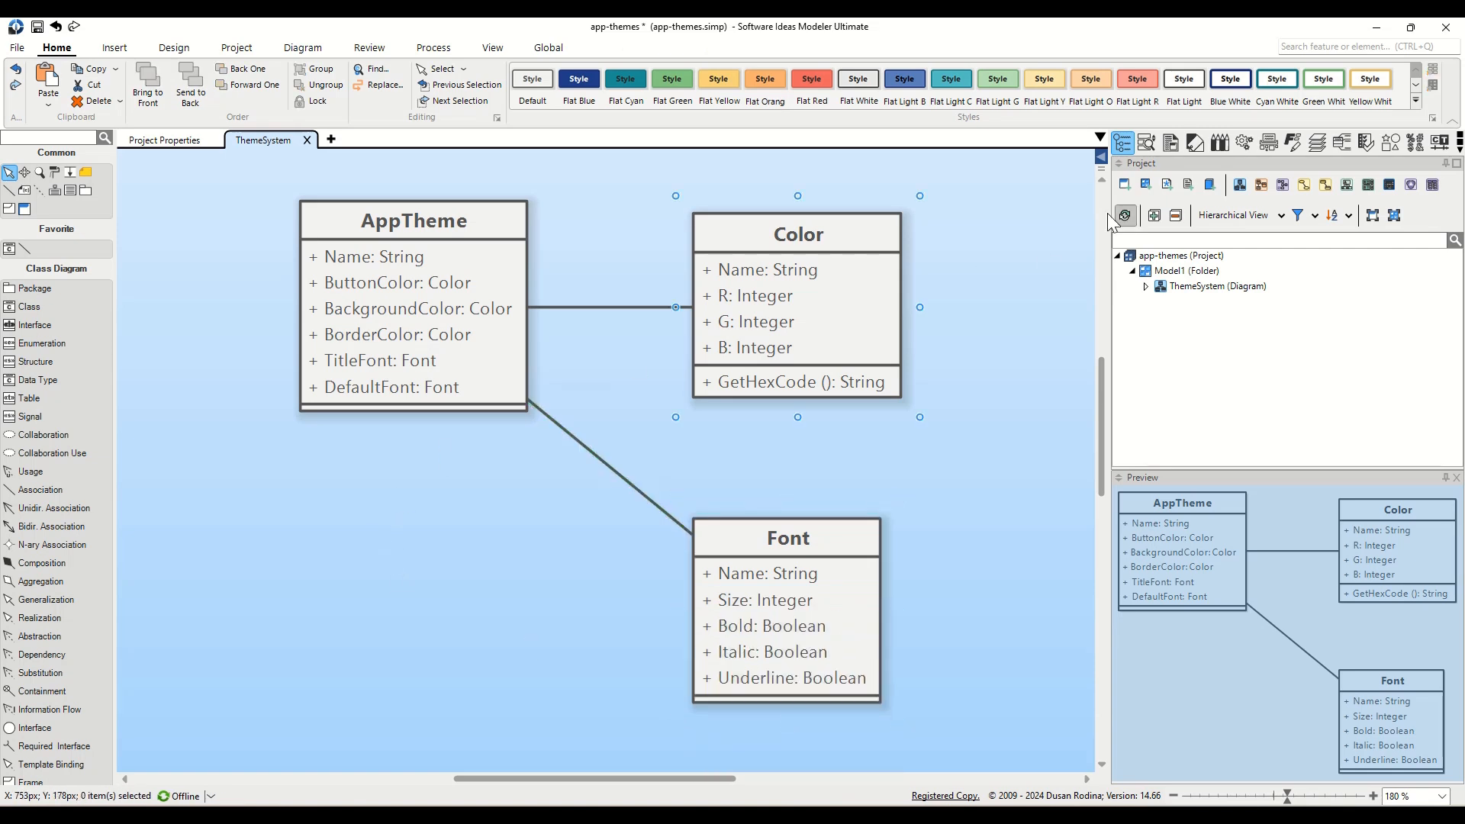
Create a UML object diagram in the Model1 folder and place an instance of the Color class on it.
left_click(331, 141)
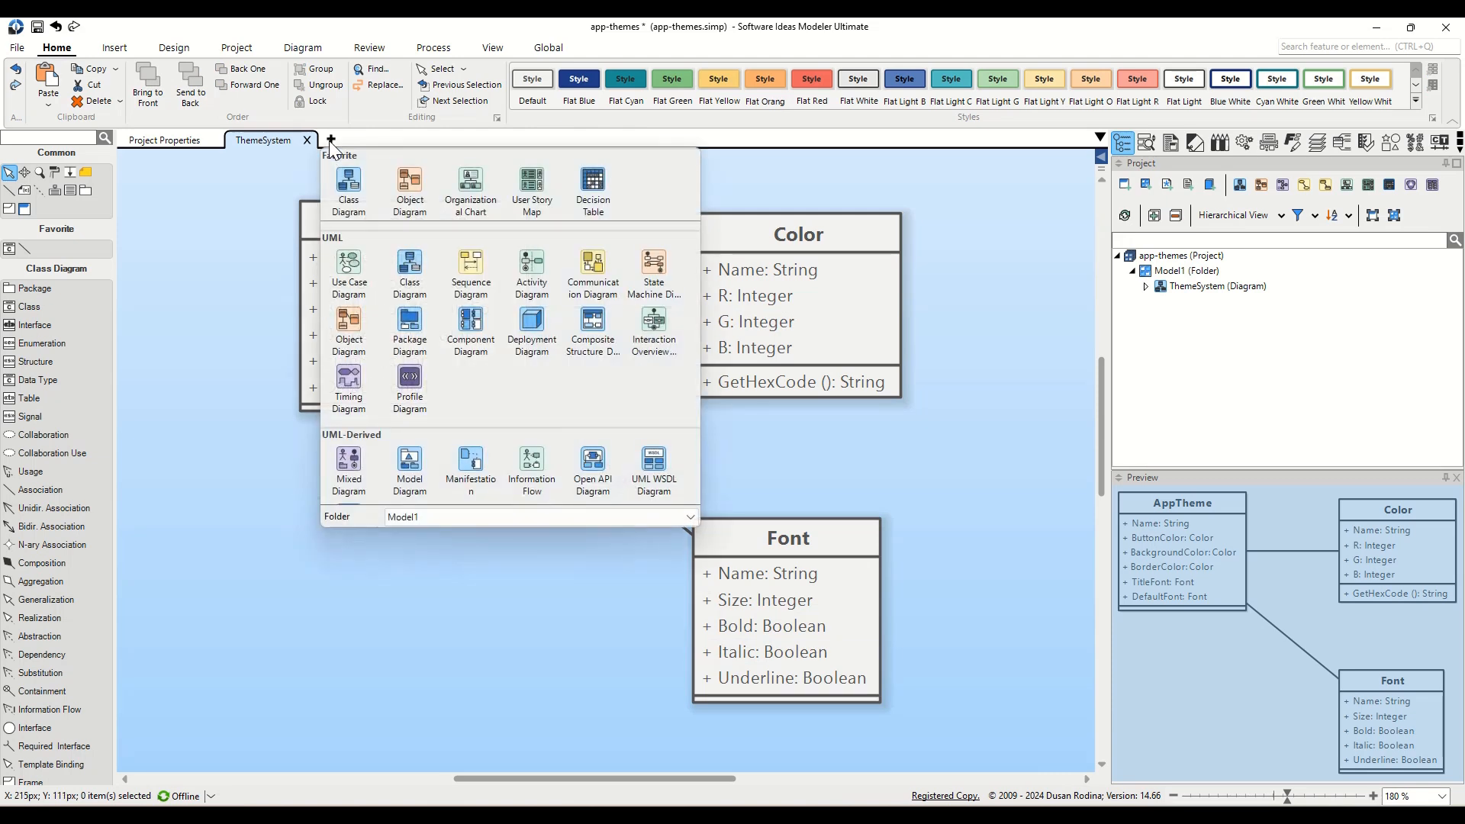
left_click(349, 336)
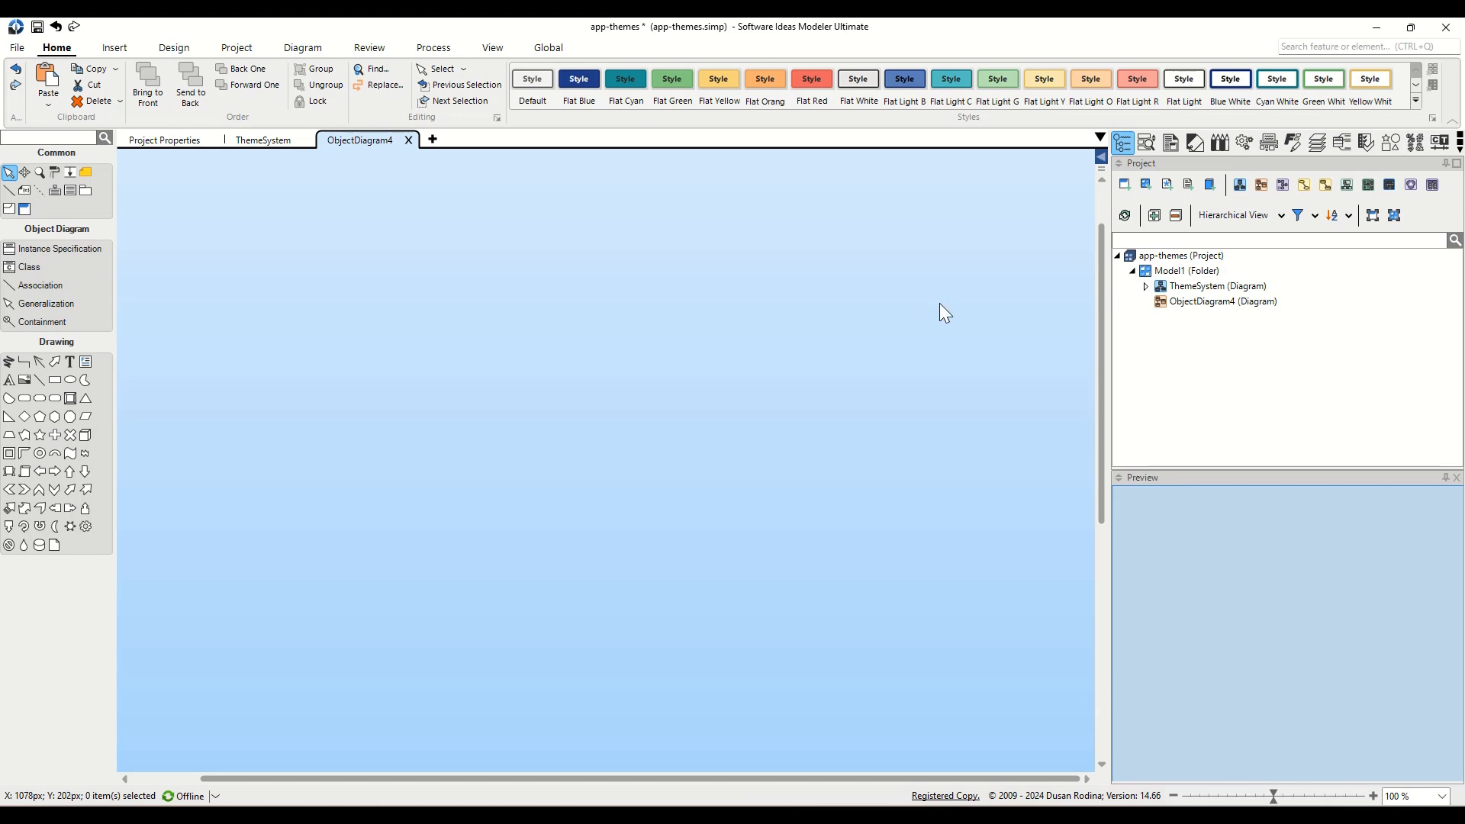
left_click(1145, 287)
left_click_drag(1202, 316, 671, 273)
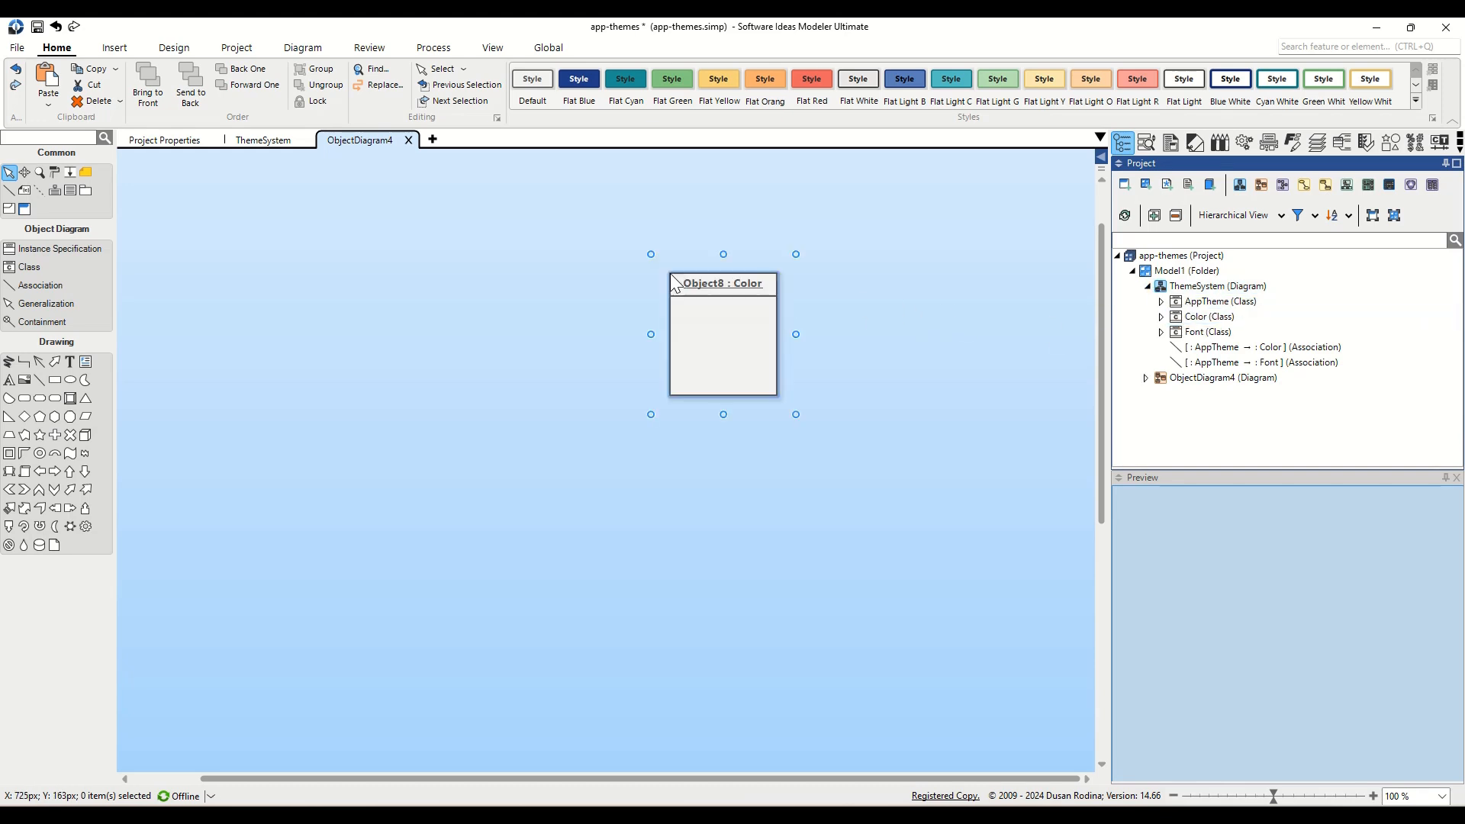
Name the Color object WhiteSmoke and add all of its class attributes: Name, R, G and B.
left_click(701, 302)
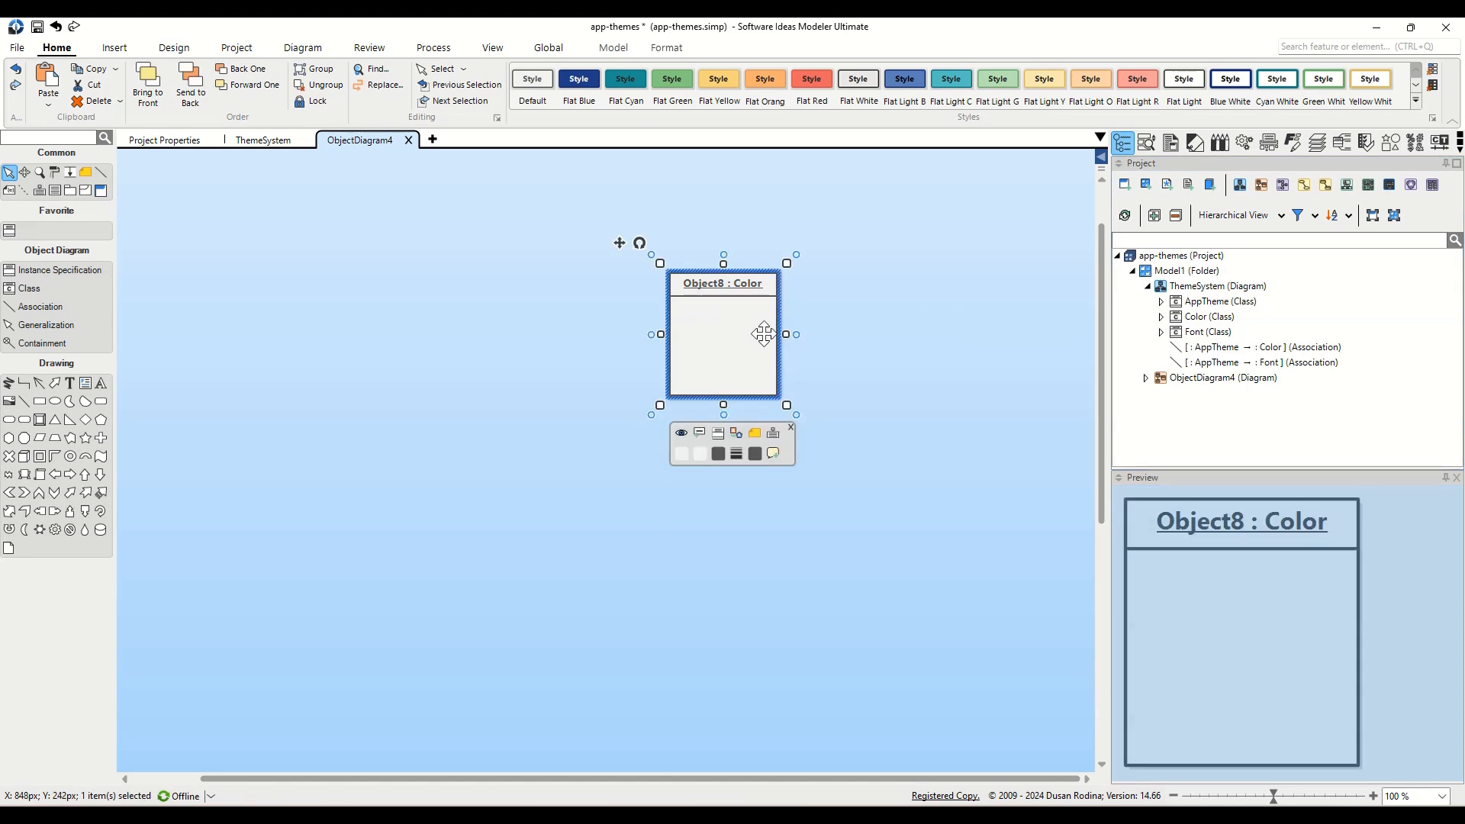
key("F2")
type("WhiteSmoke")
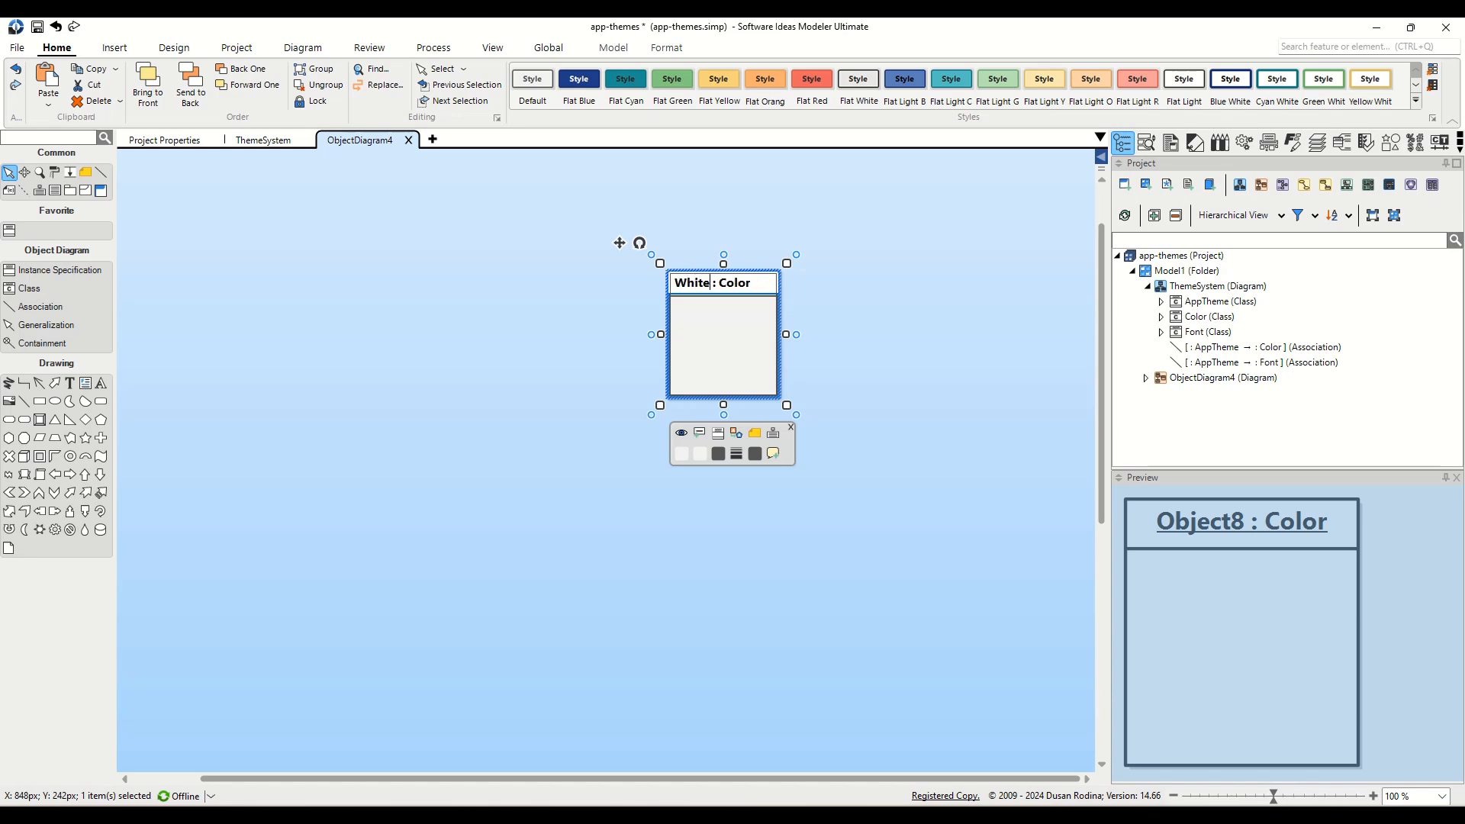
key("Return")
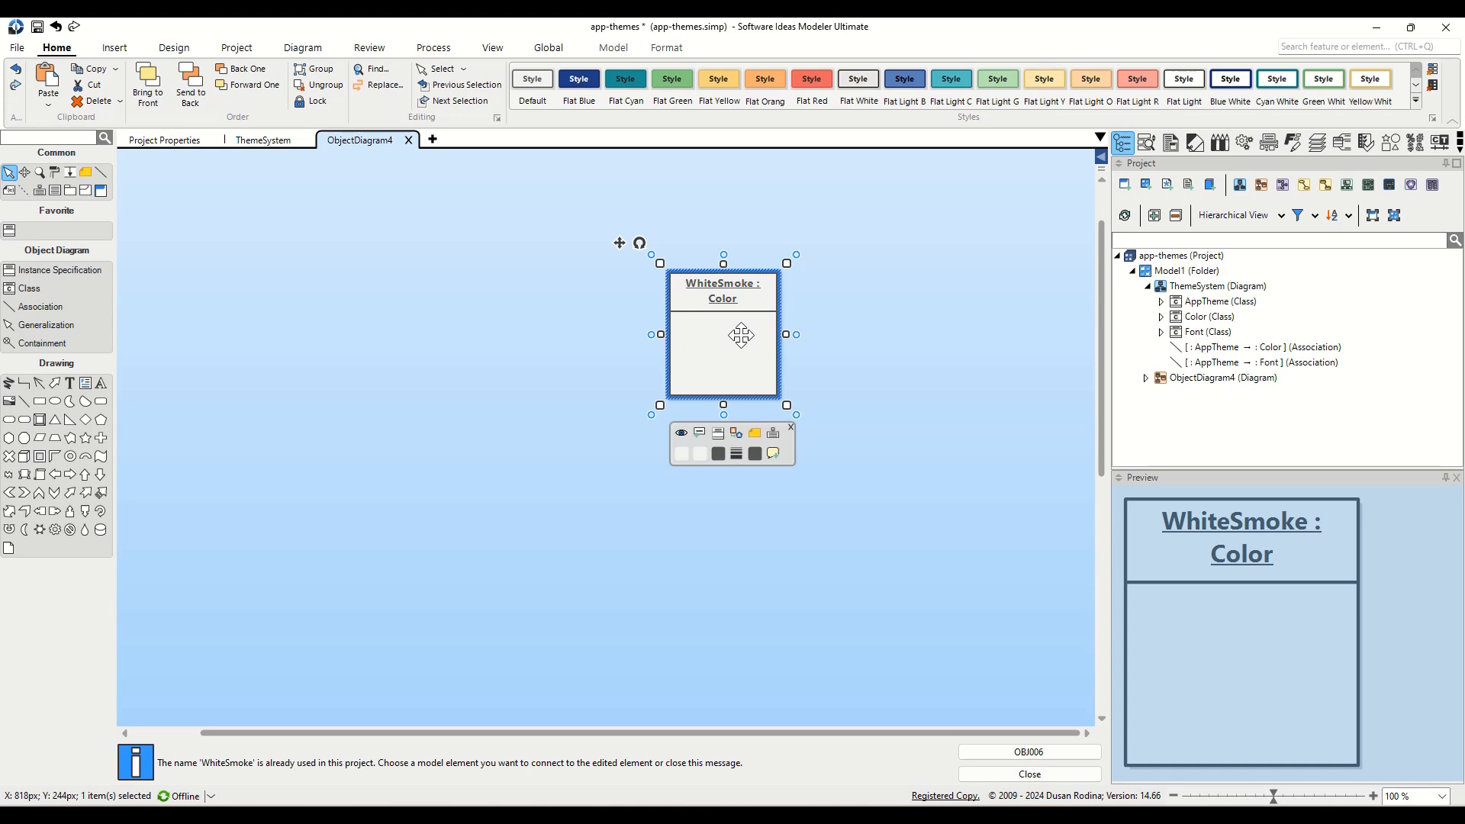
left_click(698, 435)
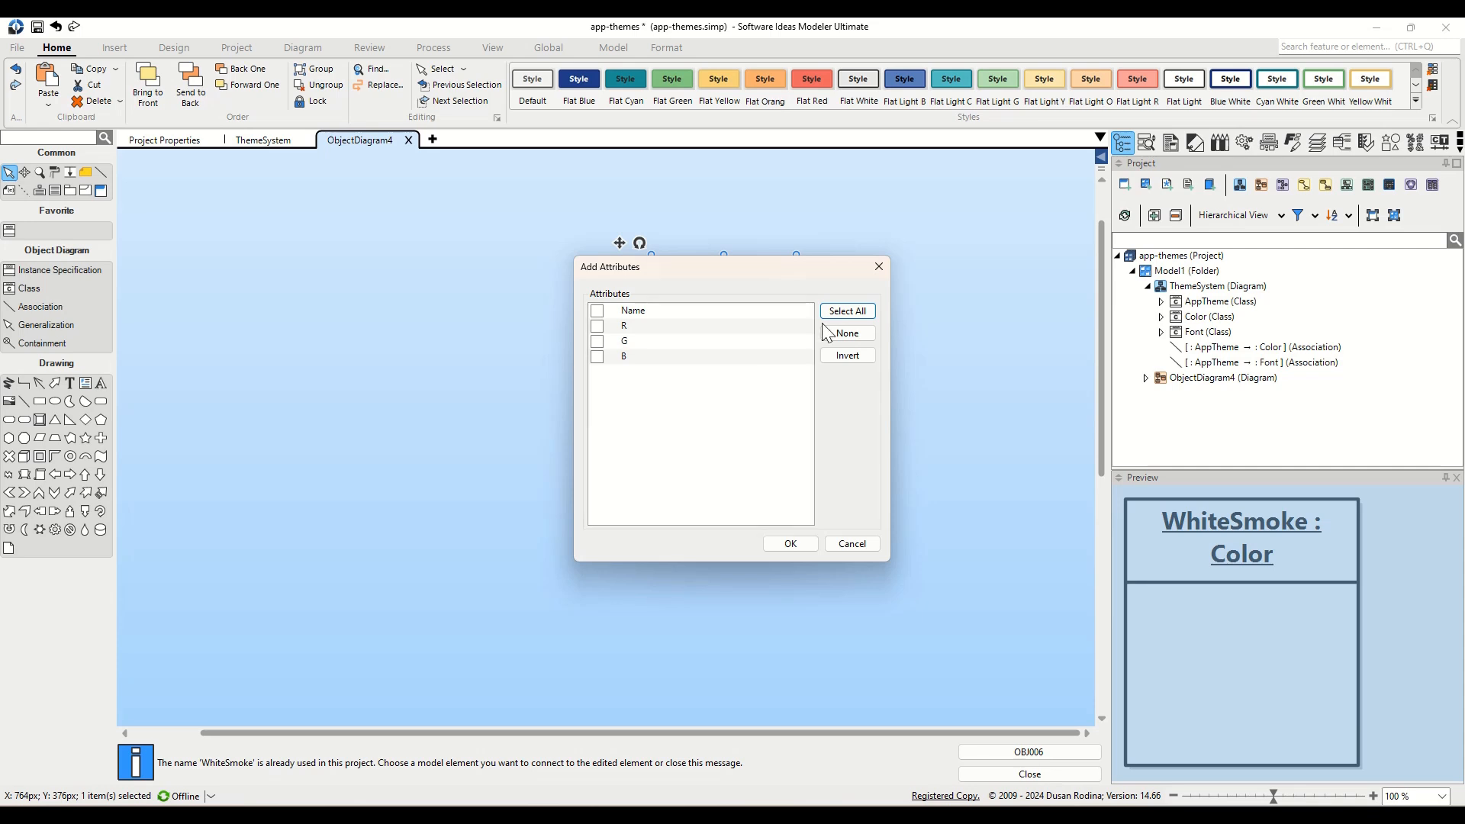
left_click(843, 316)
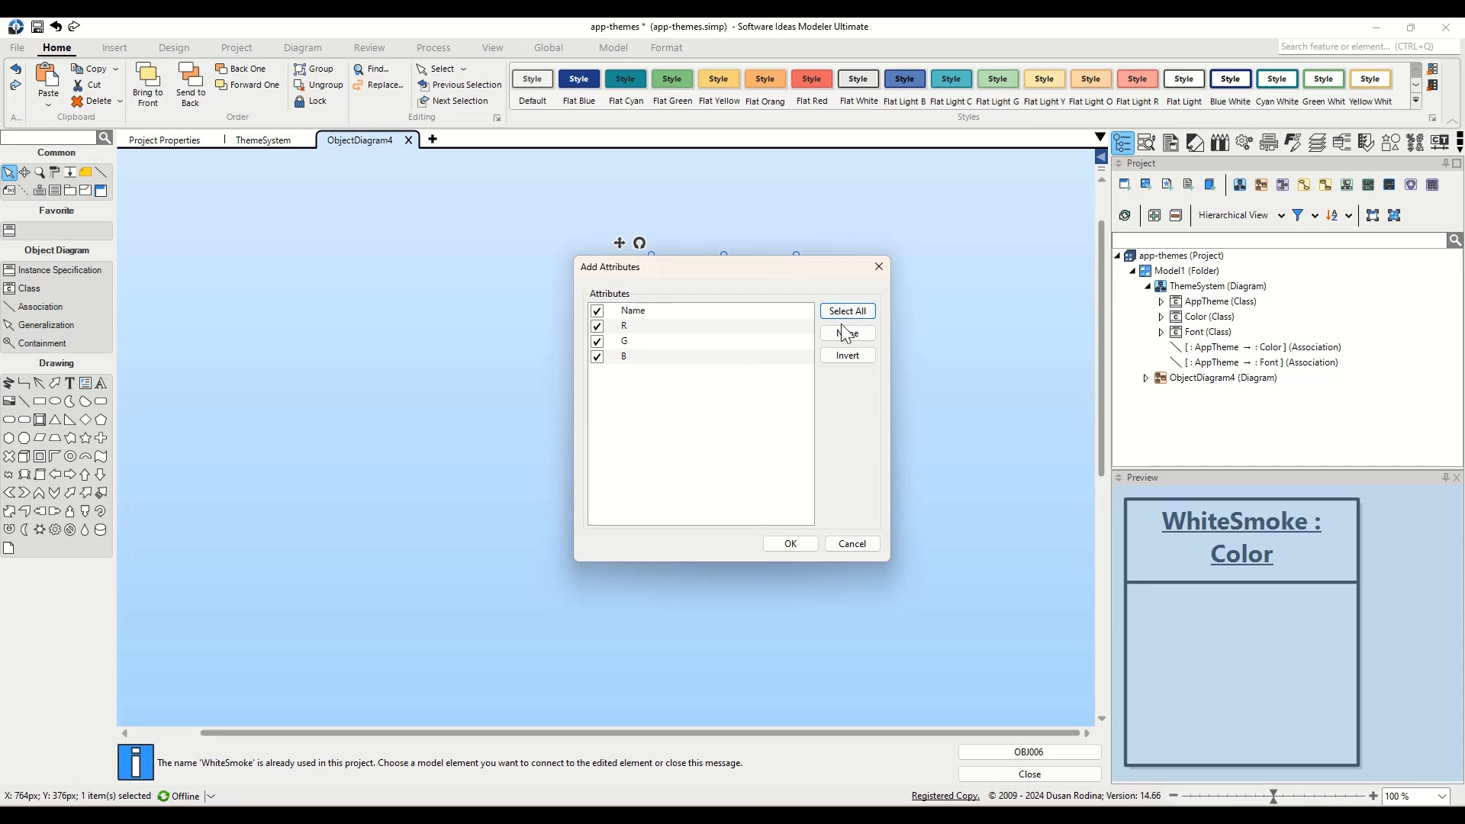
left_click(816, 547)
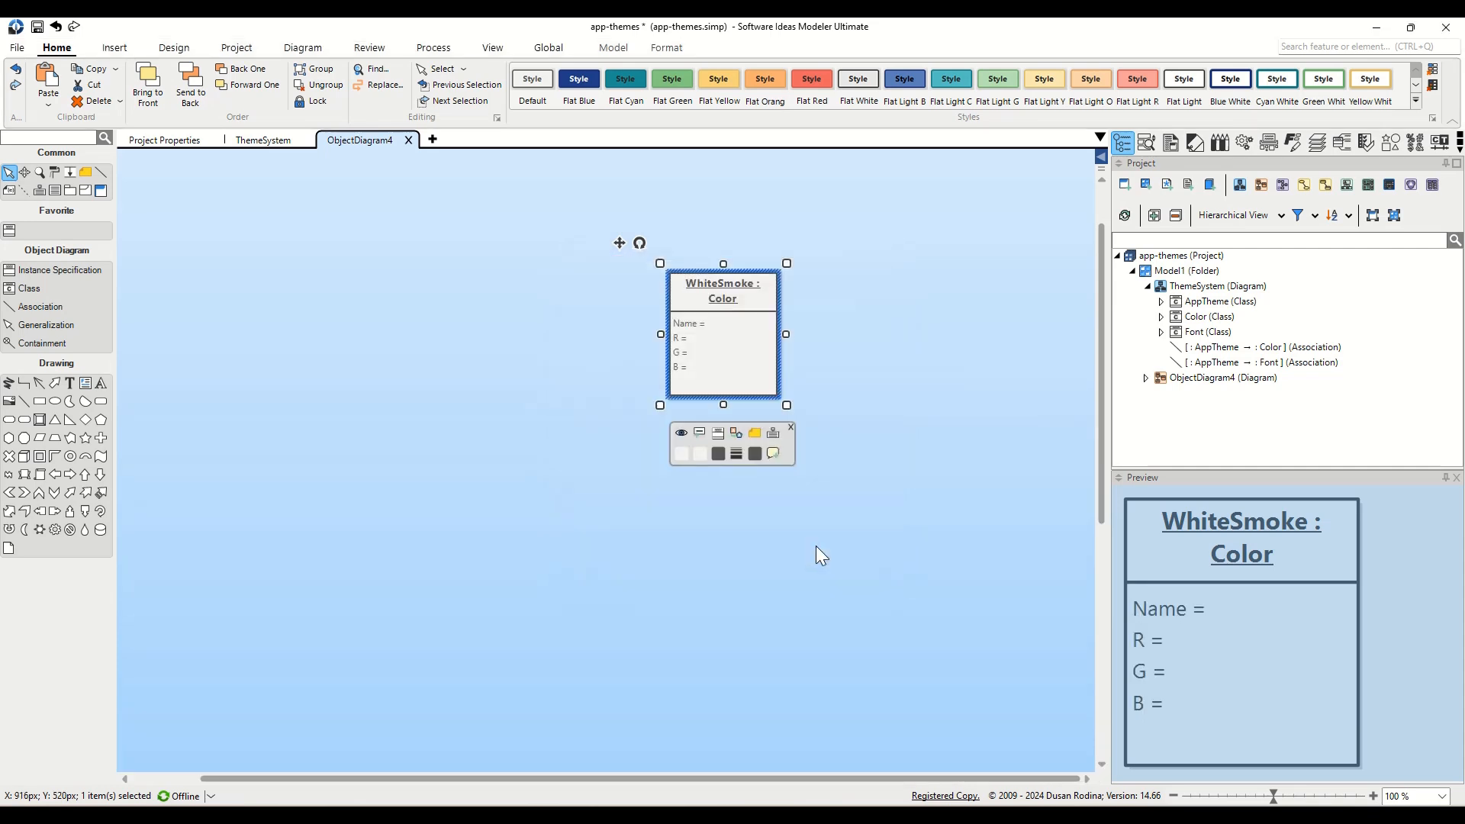
Set the WhiteSmoke object's Name to WhiteSmoke and its R, G and B values to 245.
left_click(747, 322)
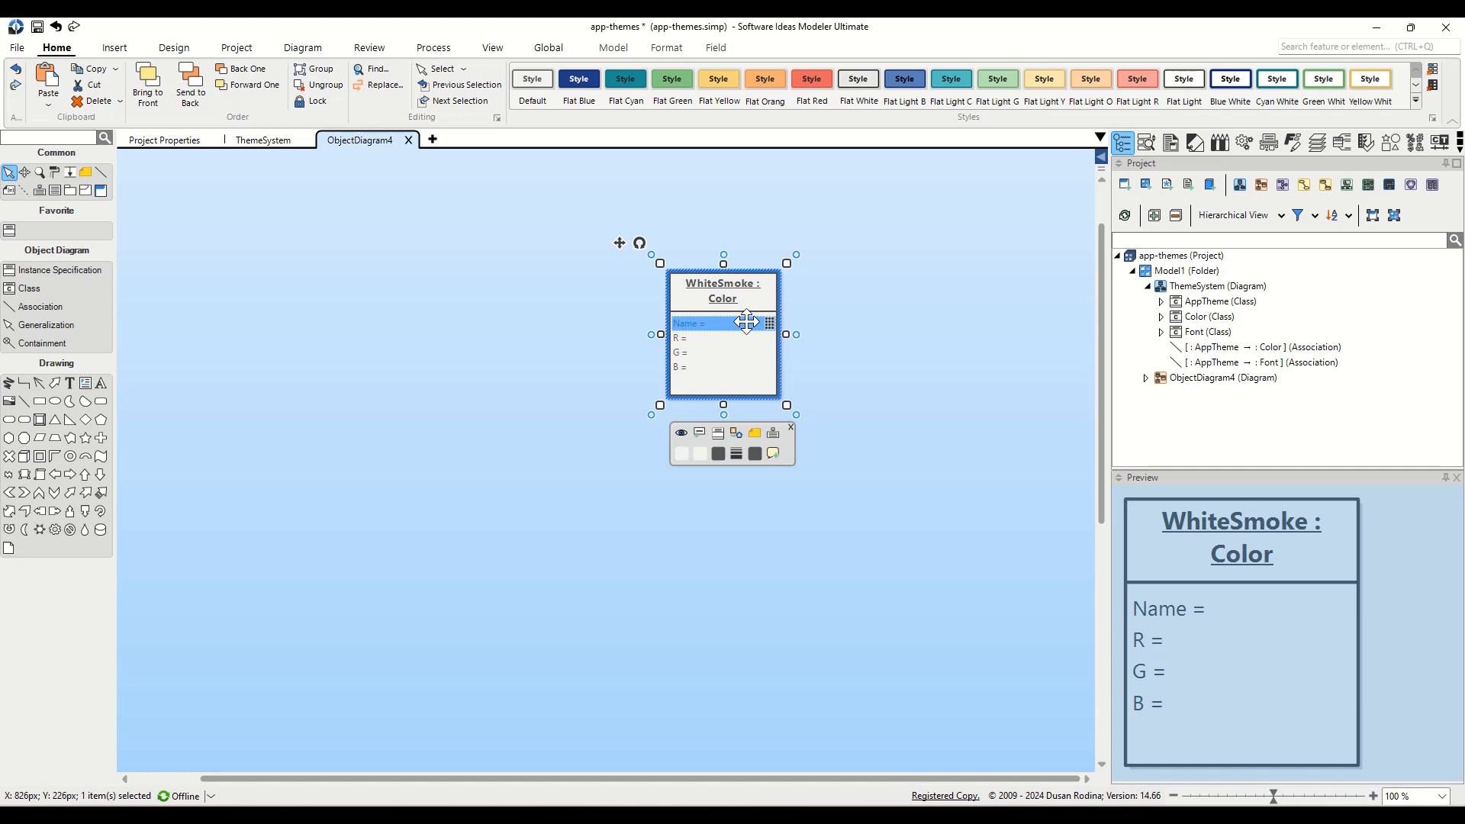
left_click(747, 322)
key("End")
type("W")
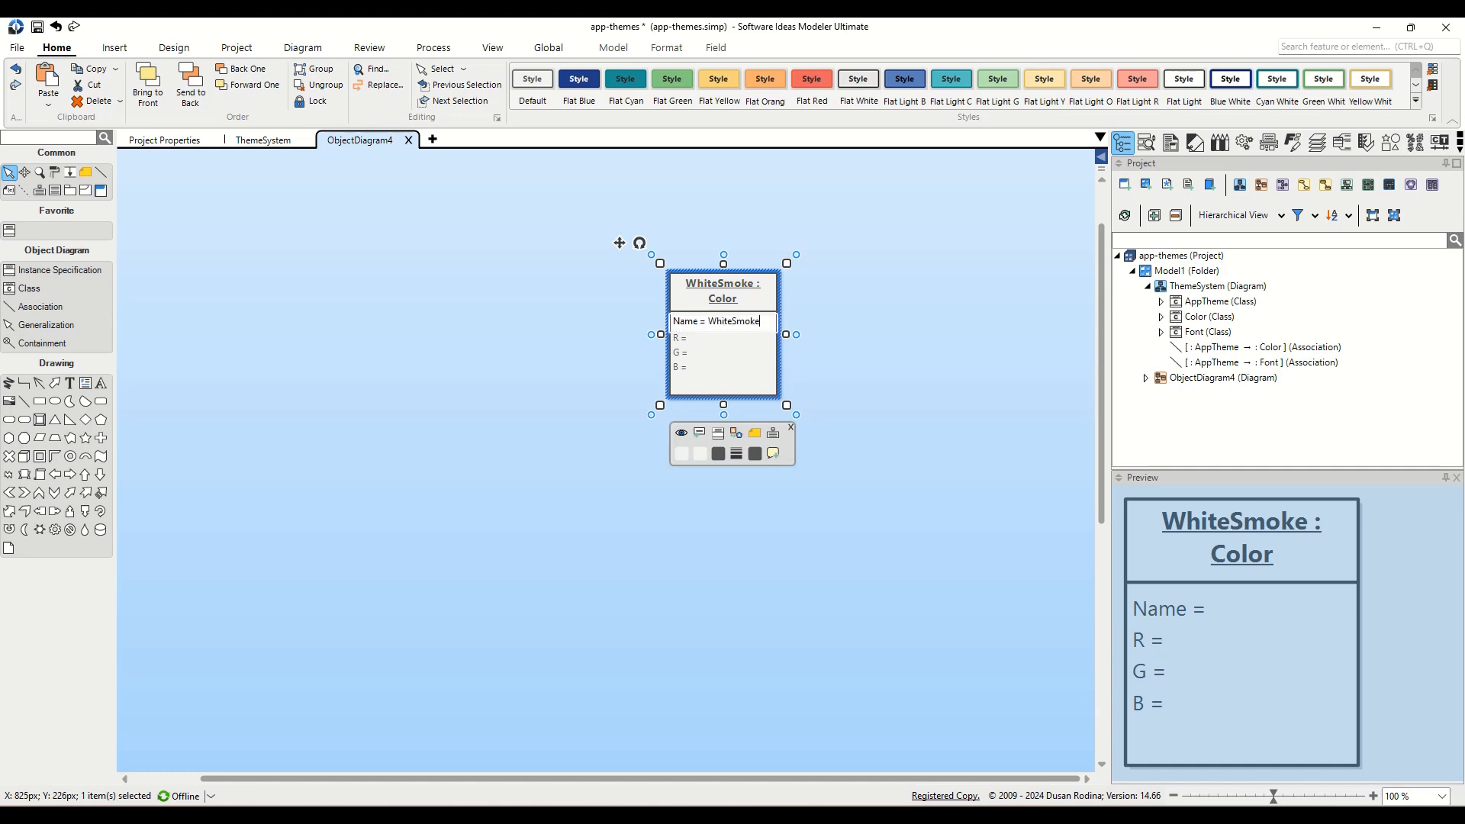
type("hiteSmoke")
key("Tab")
type("2")
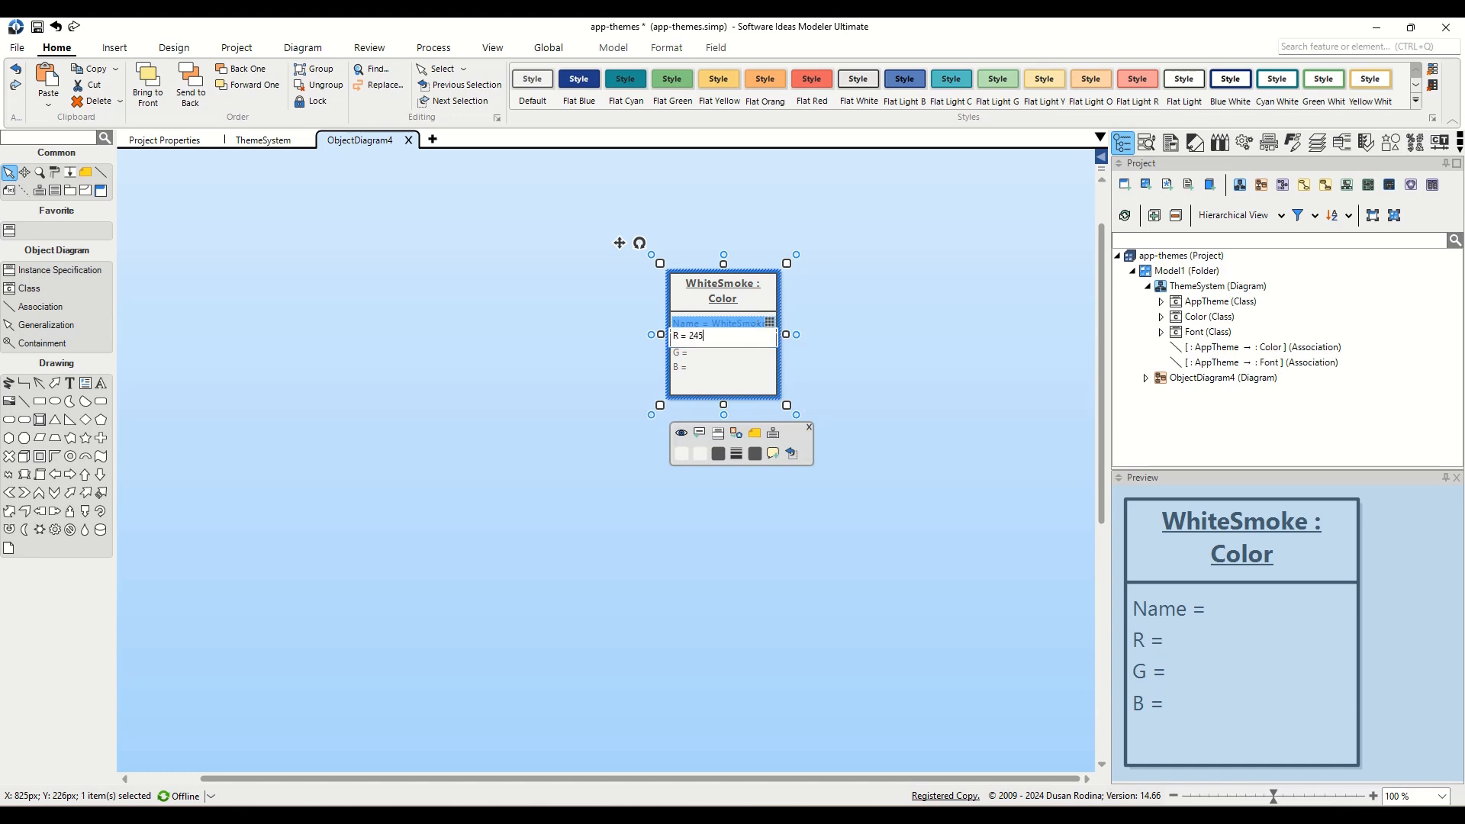
key("Tab")
type("2")
key("Tab")
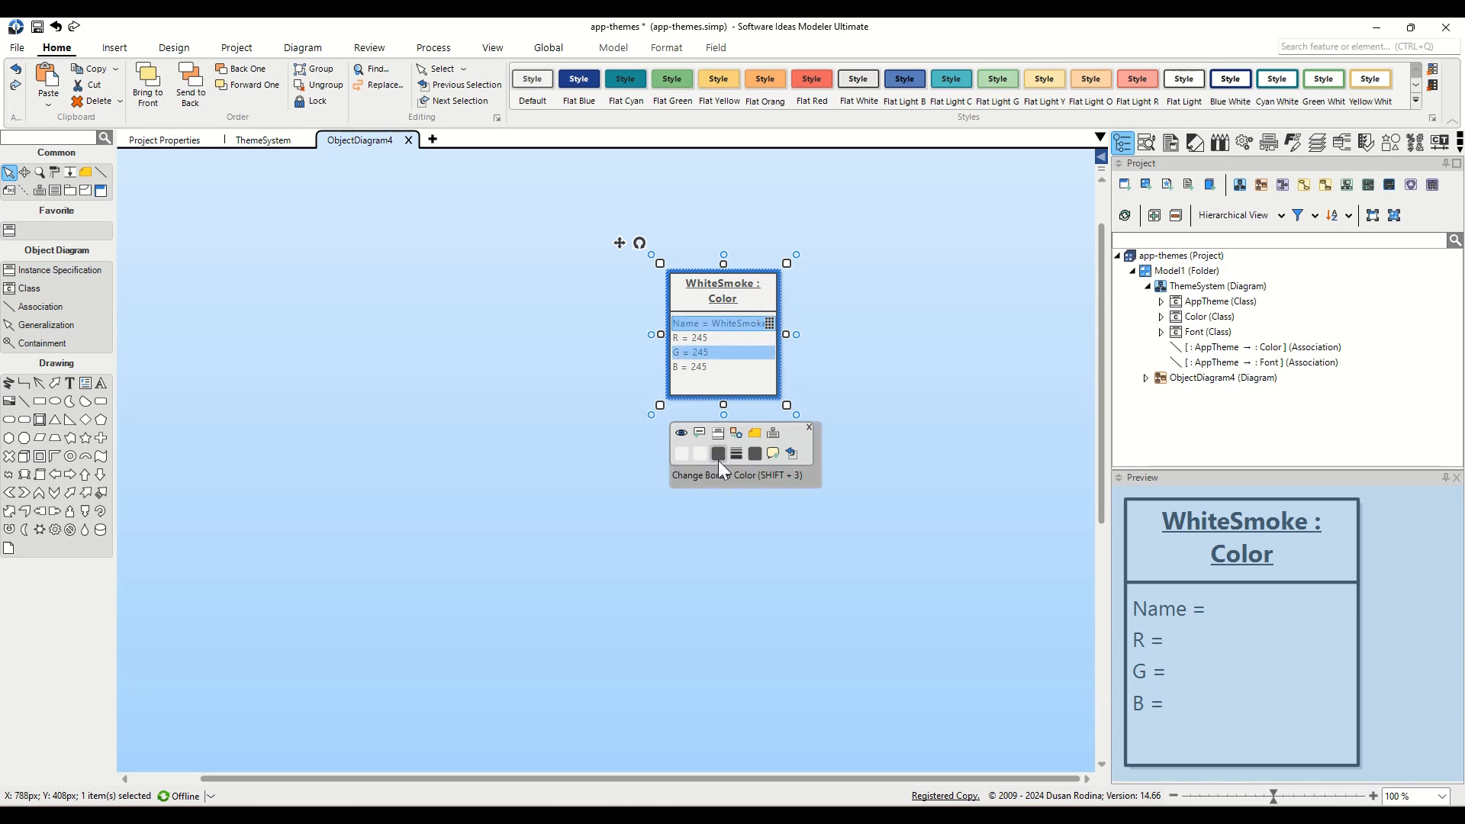
left_click(974, 377)
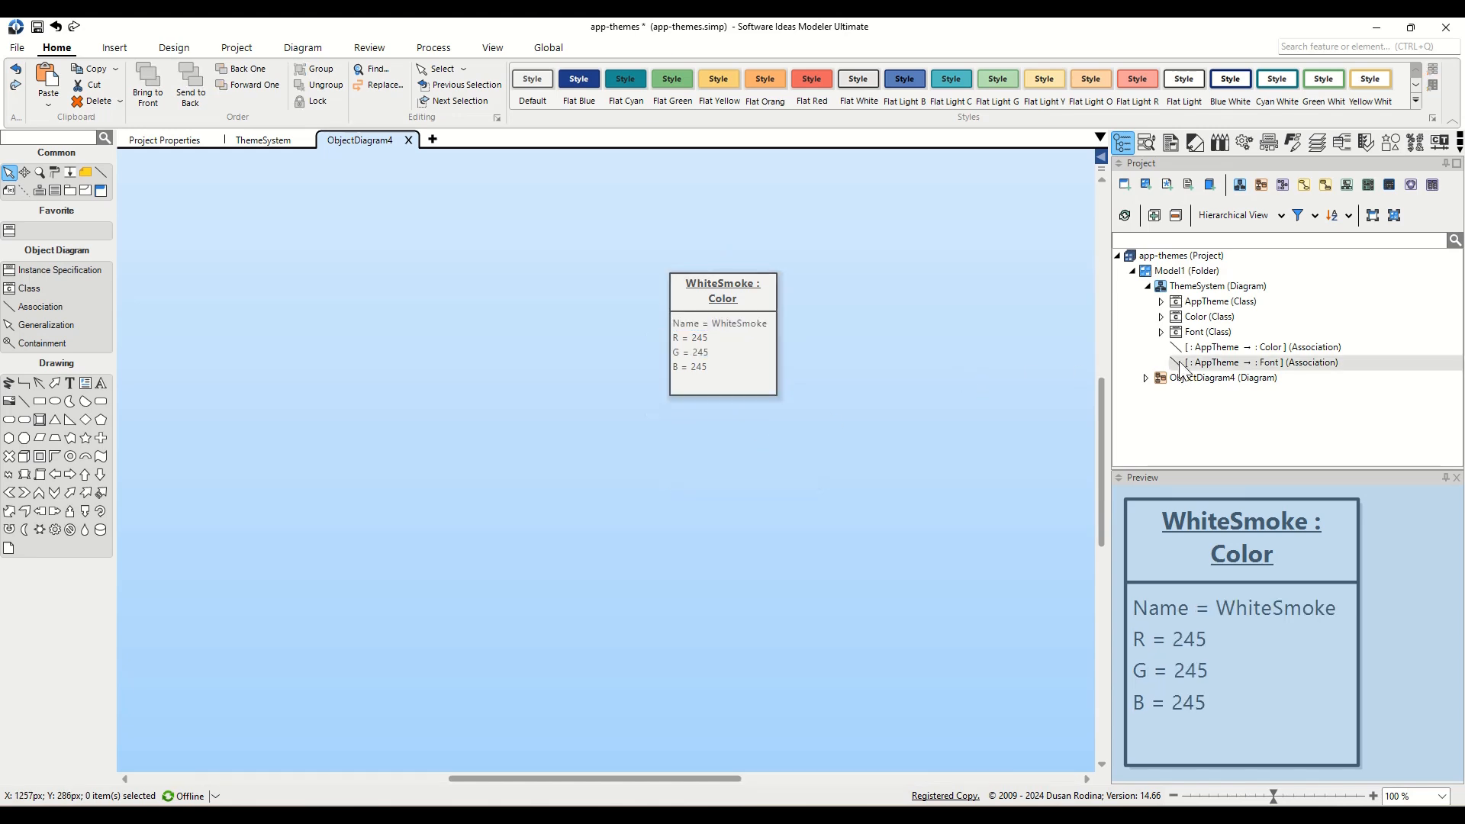
Place a second instance of the Color class below the WhiteSmoke object and name it LightBlack.
left_click_drag(1192, 321, 878, 313)
left_click_drag(890, 369, 706, 469)
left_click(705, 433)
double_click(705, 433)
type("LightBla")
type("ck")
key("Return")
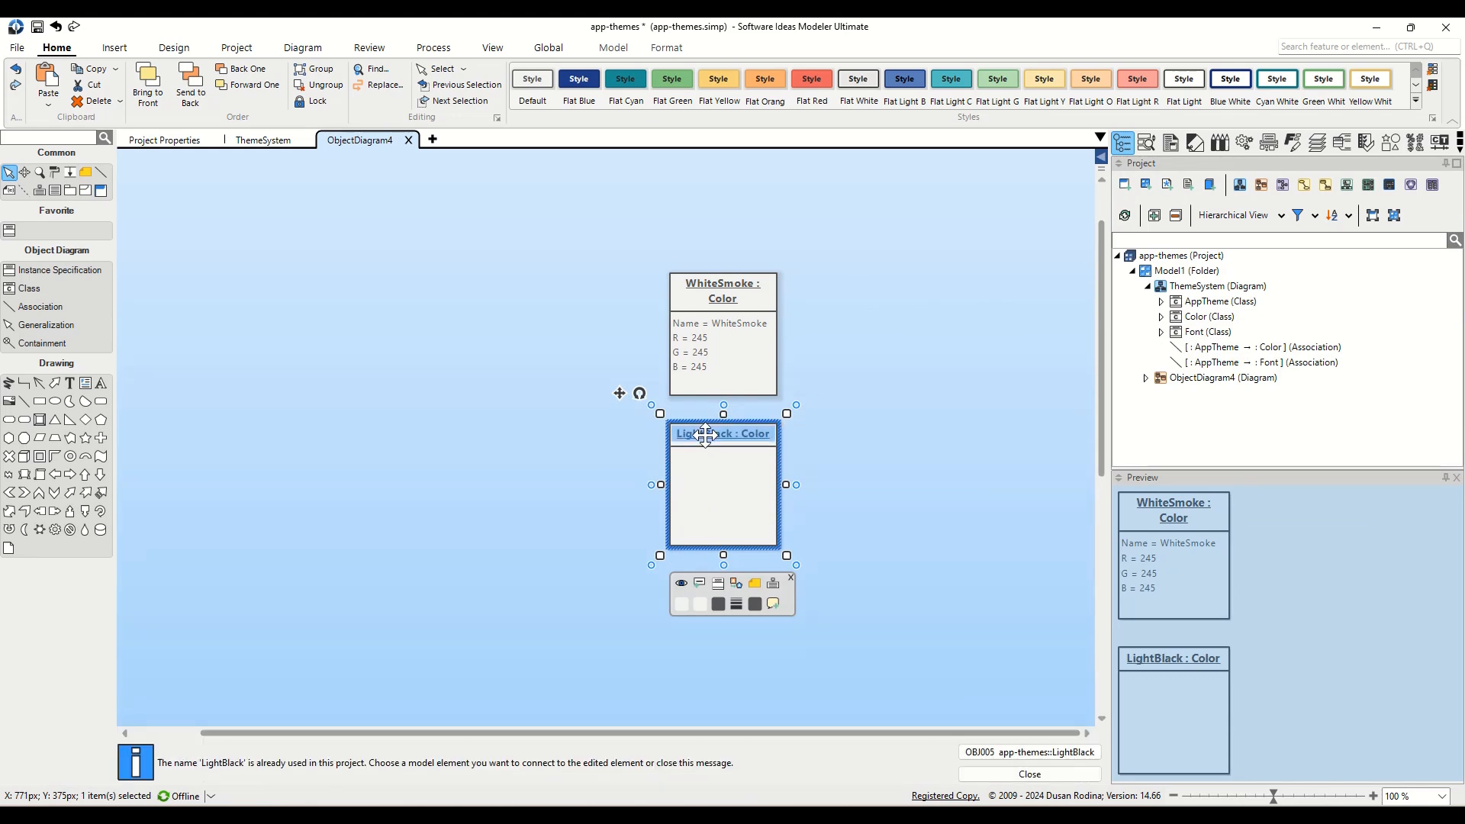
Add the Name, R, G and B attributes to the LightBlack object.
left_click(702, 583)
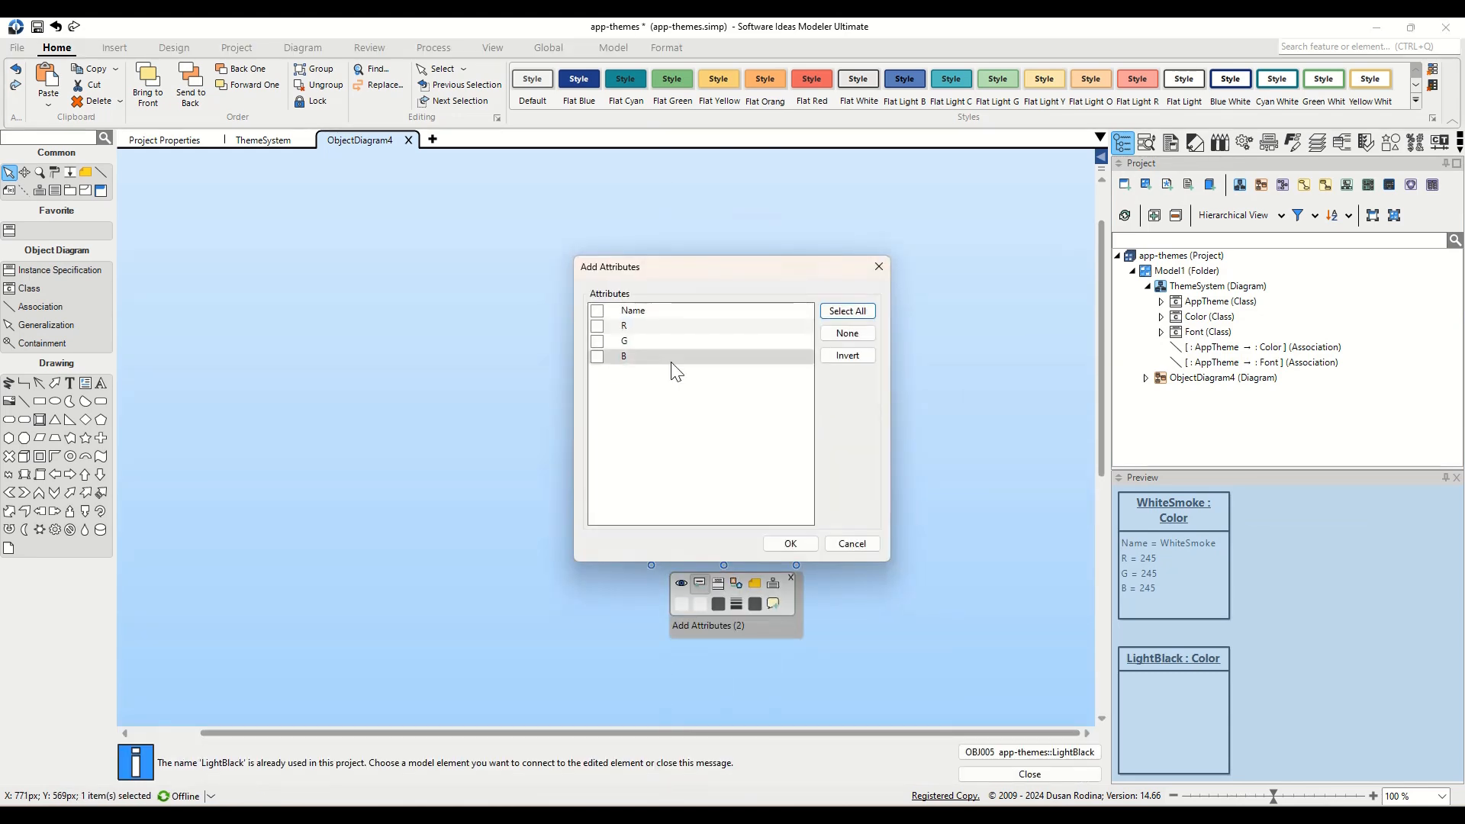
left_click(847, 310)
left_click(795, 545)
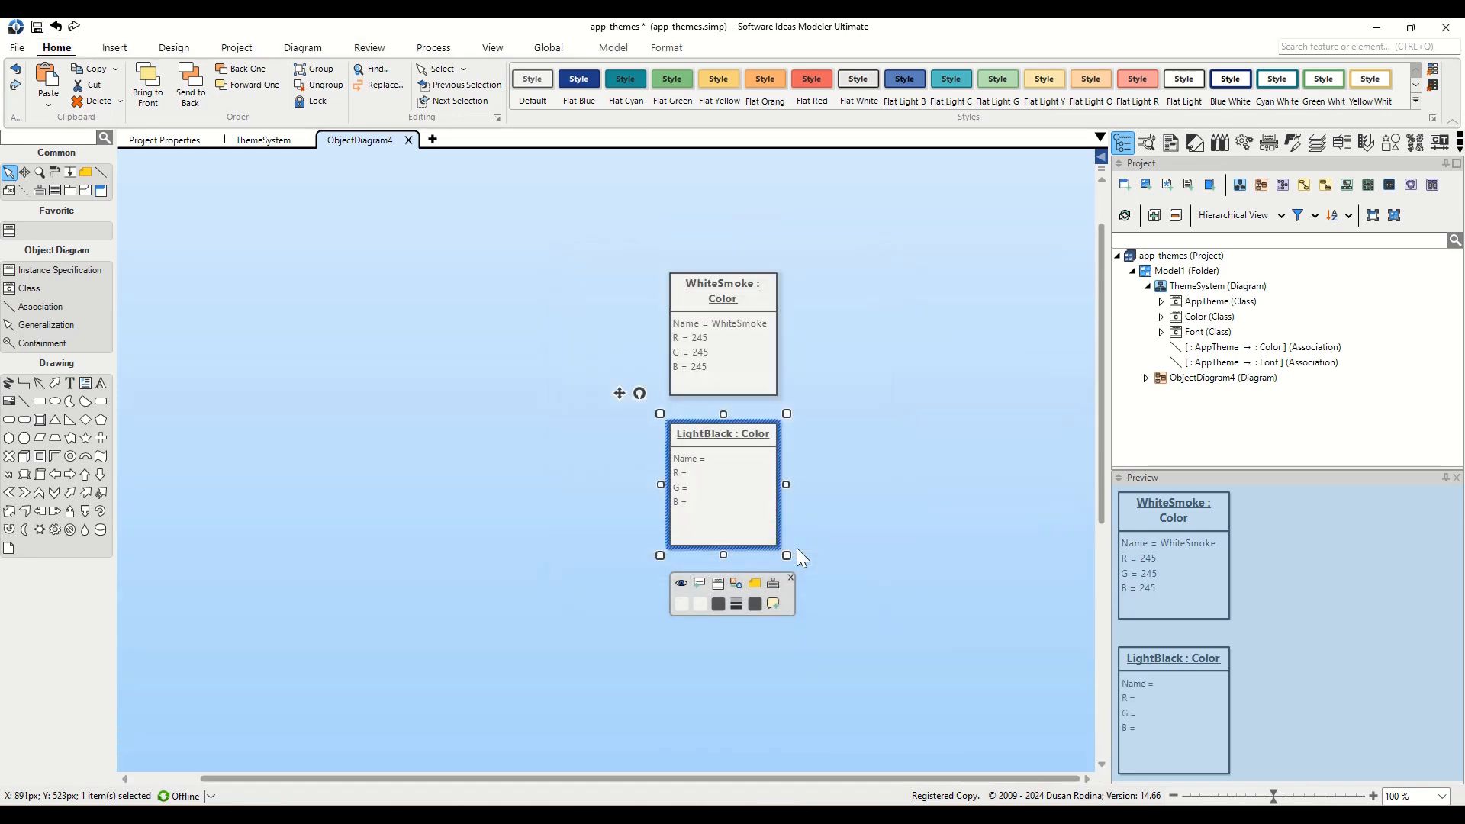
Set the LightBlack object's Name attribute to LighBlack and its R, G and B values to 30.
left_click(738, 456)
left_click(737, 456)
left_click(738, 456)
type("Lig")
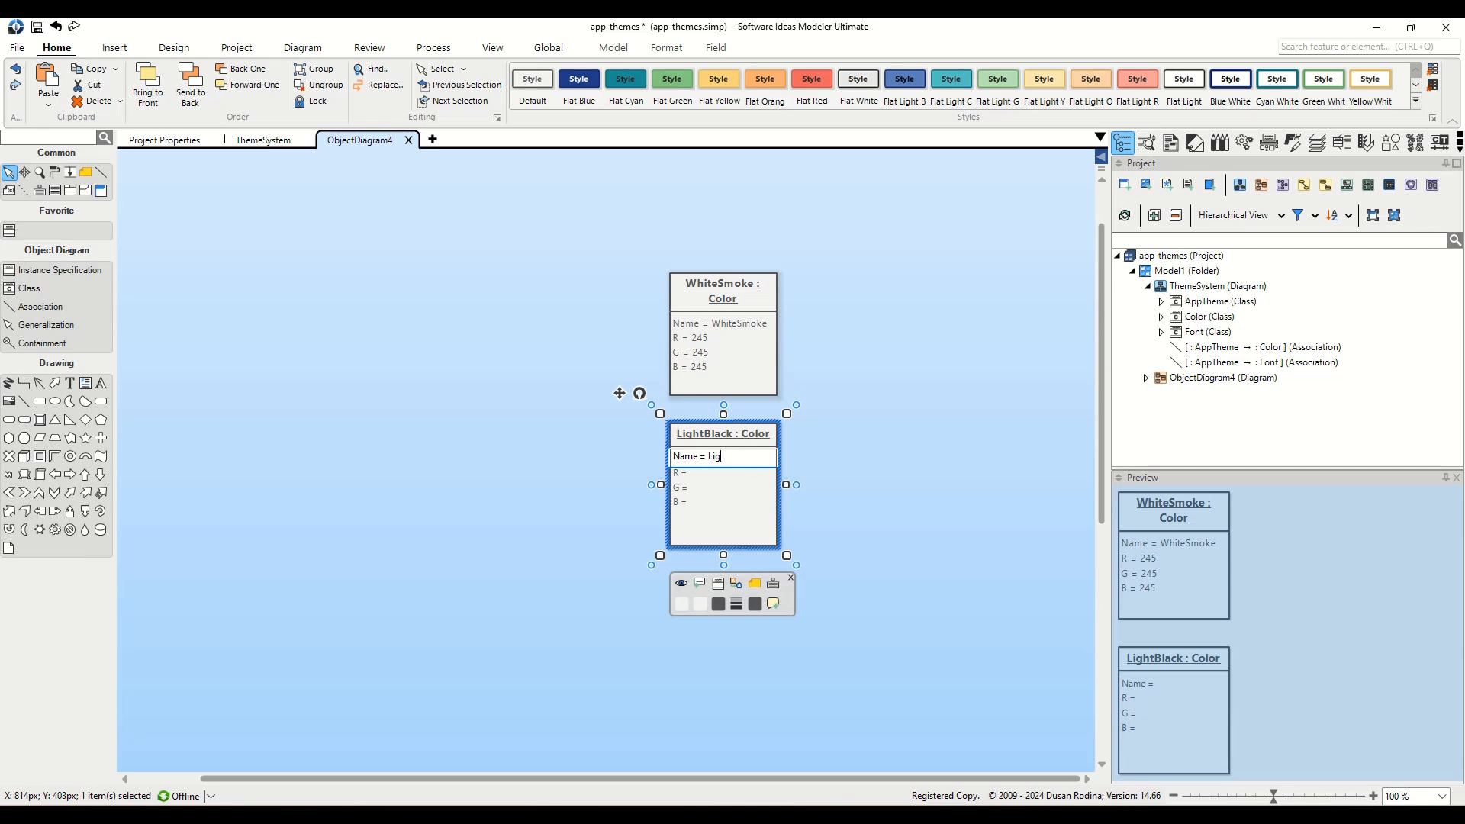
type("htBlack")
key("Return")
key("End")
type("30")
key("Return")
key("End")
type("30")
key("Return")
key("End")
type("30")
key("Return")
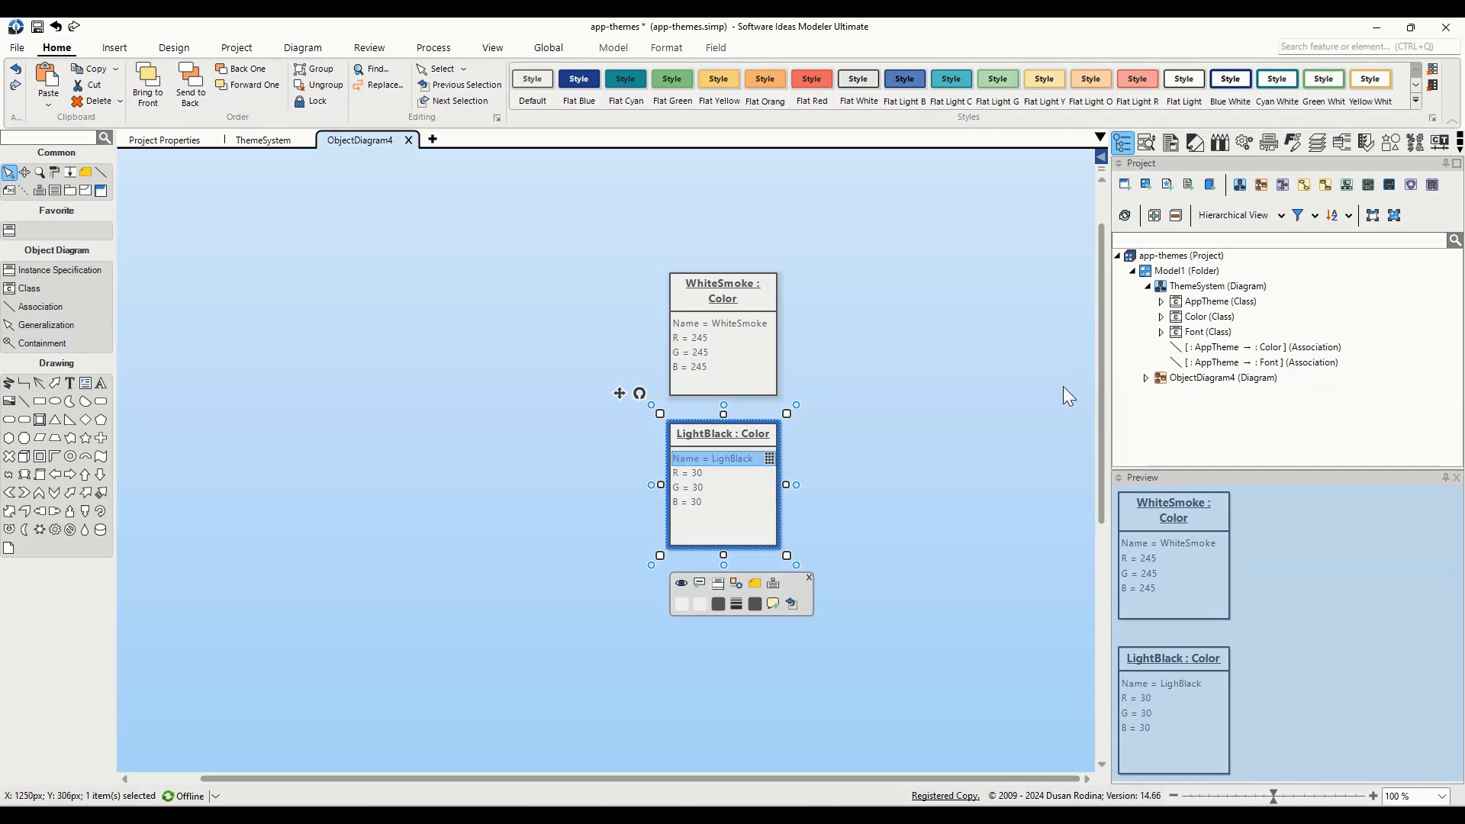
left_click(1075, 390)
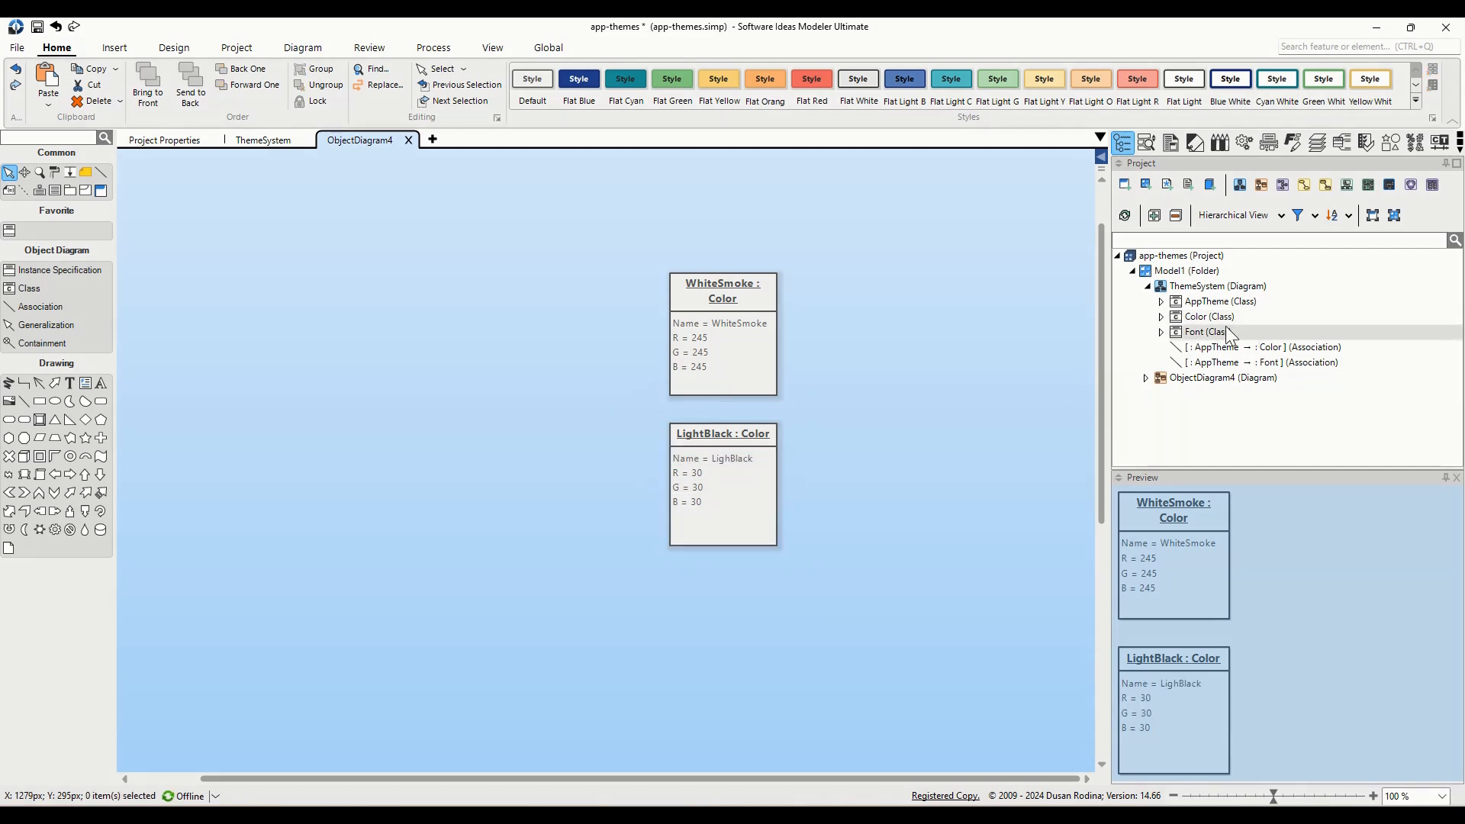
Place an instance of the Font class beside the WhiteSmoke object and name it Arial.
left_click_drag(1223, 334, 877, 303)
type("Arial : Font")
key("Return")
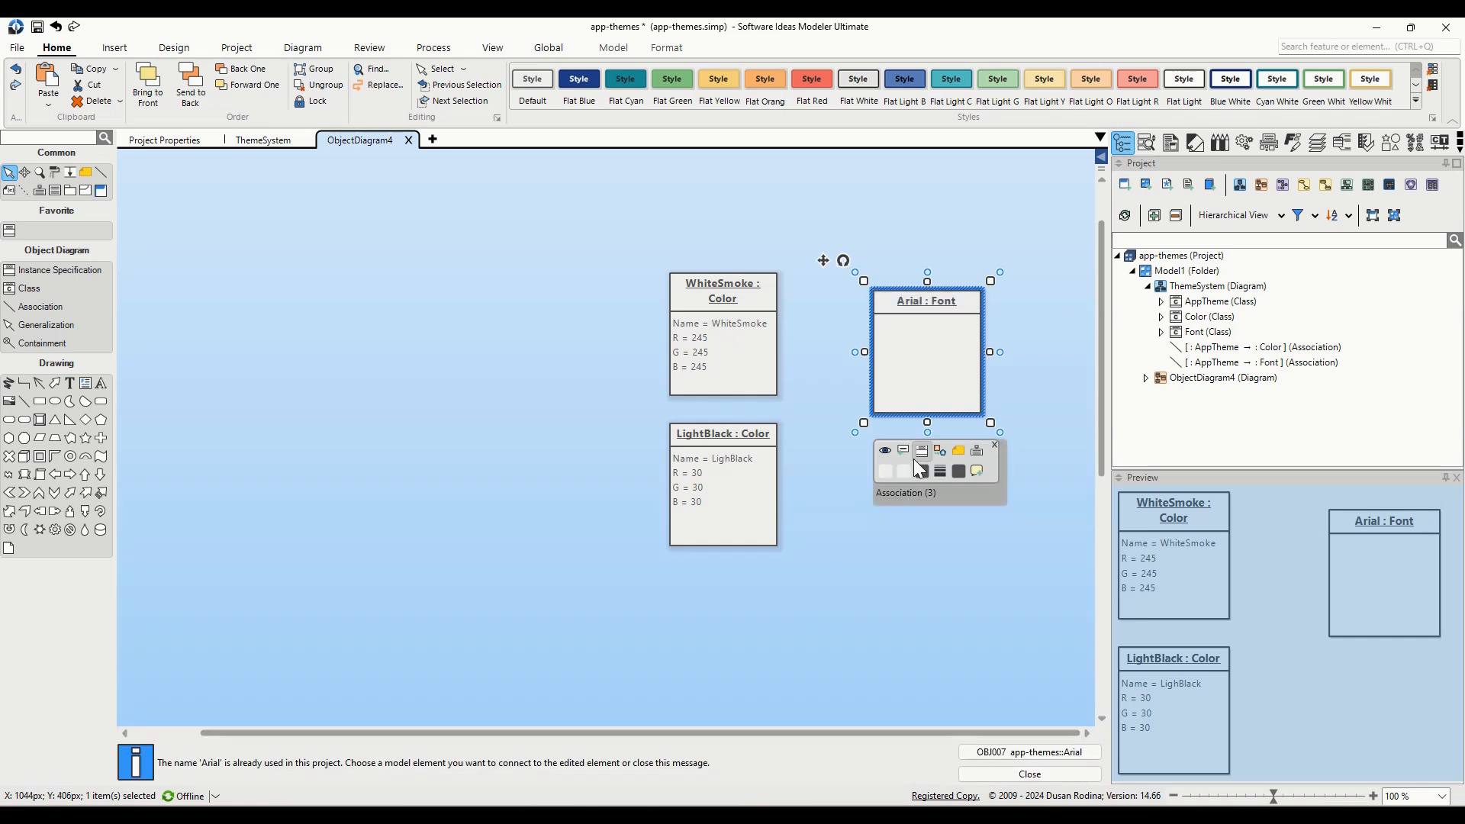
Add the Name, Size, Bold, Italic and Underline attributes to the Arial font object.
left_click(908, 452)
left_click(847, 310)
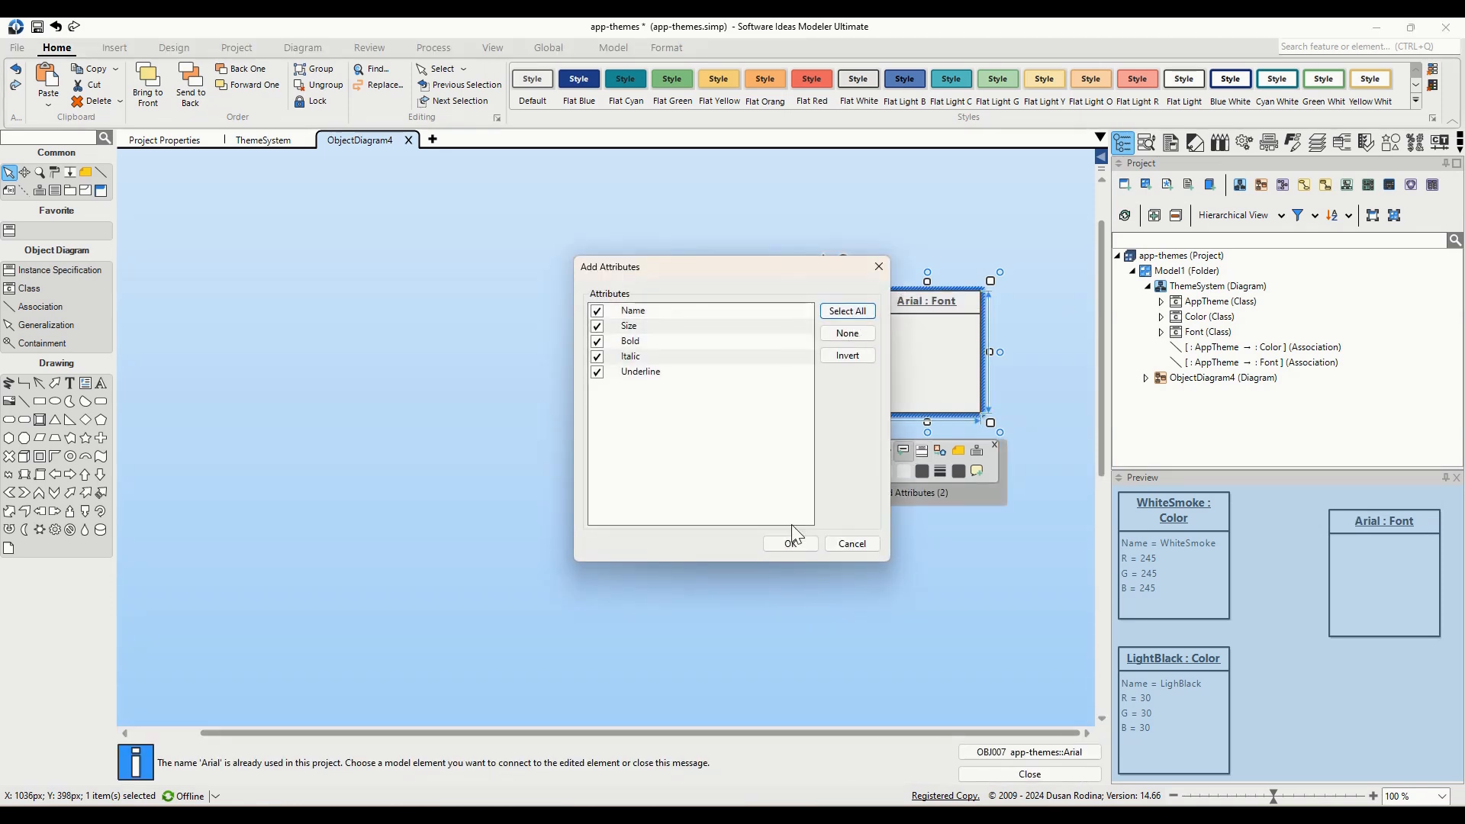
left_click(785, 542)
Fill in the Arial object's attributes: Name Arial, Size 12, and Bold, Italic and Underline all False.
double_click(926, 327)
type("A")
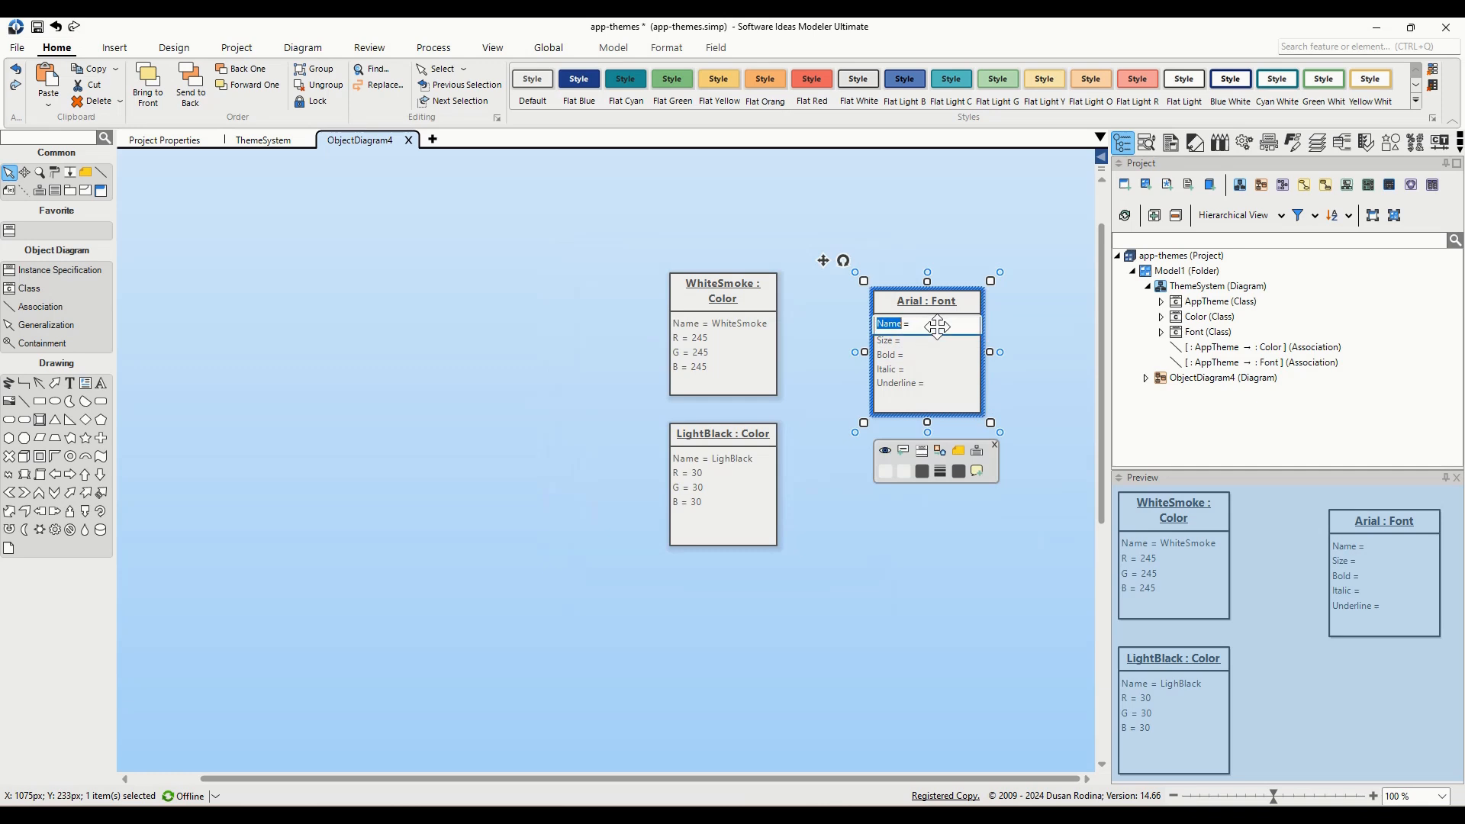
type("rial")
key("Return")
type("12")
key("Return")
type("f")
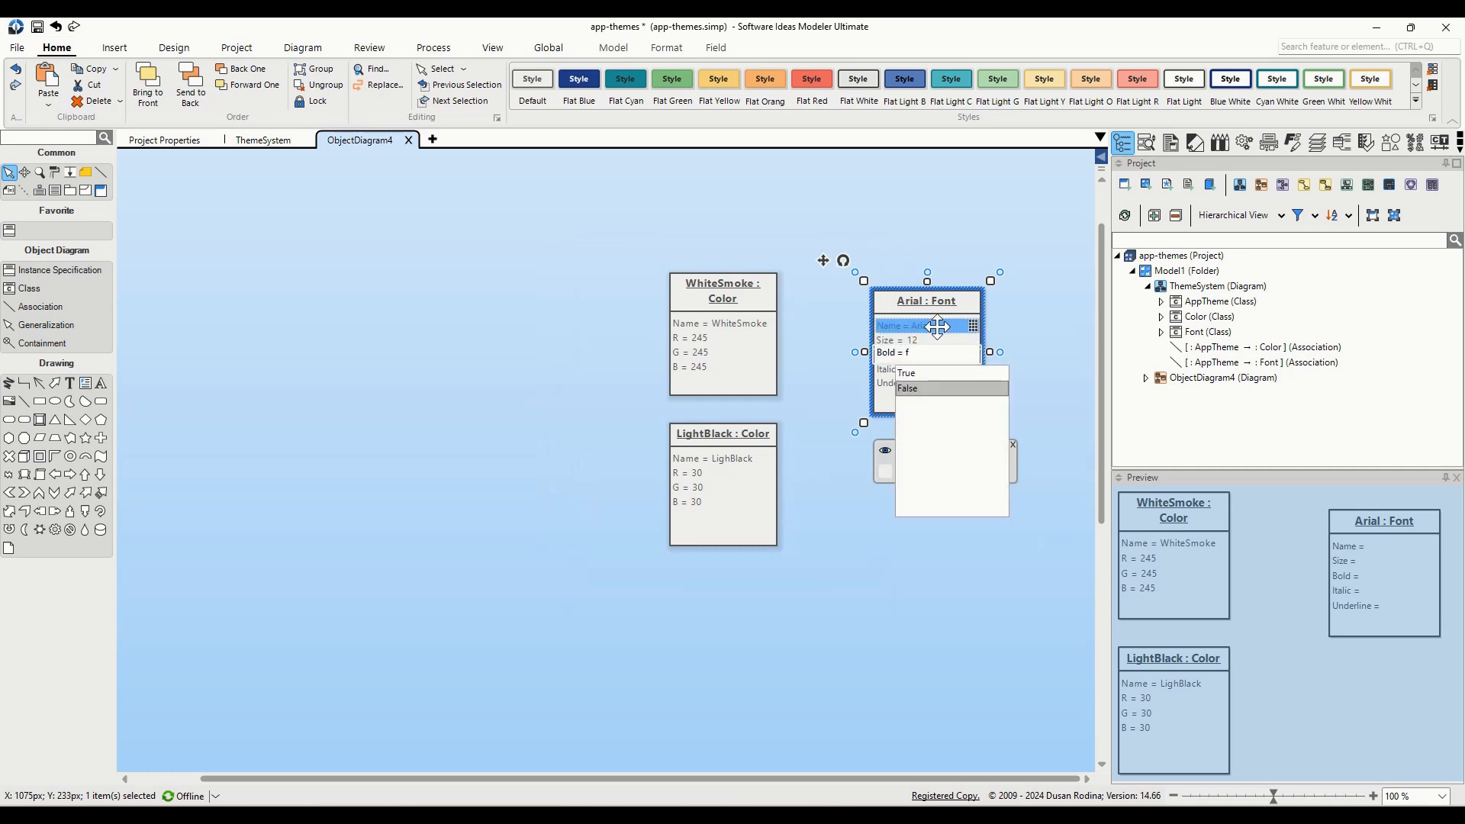
key("Return")
type("f")
key("Return")
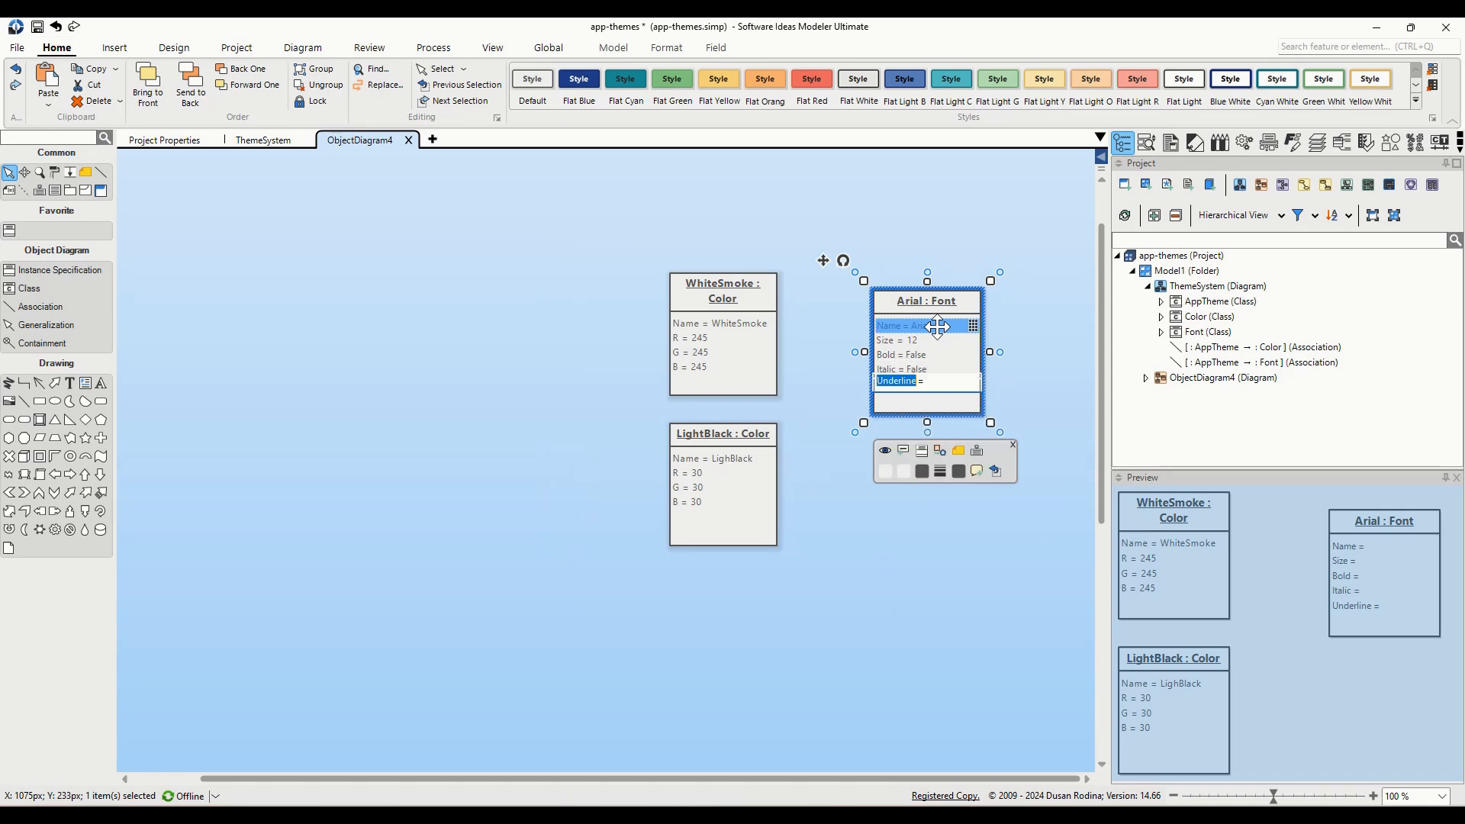
type("f")
key("Return")
key("Return")
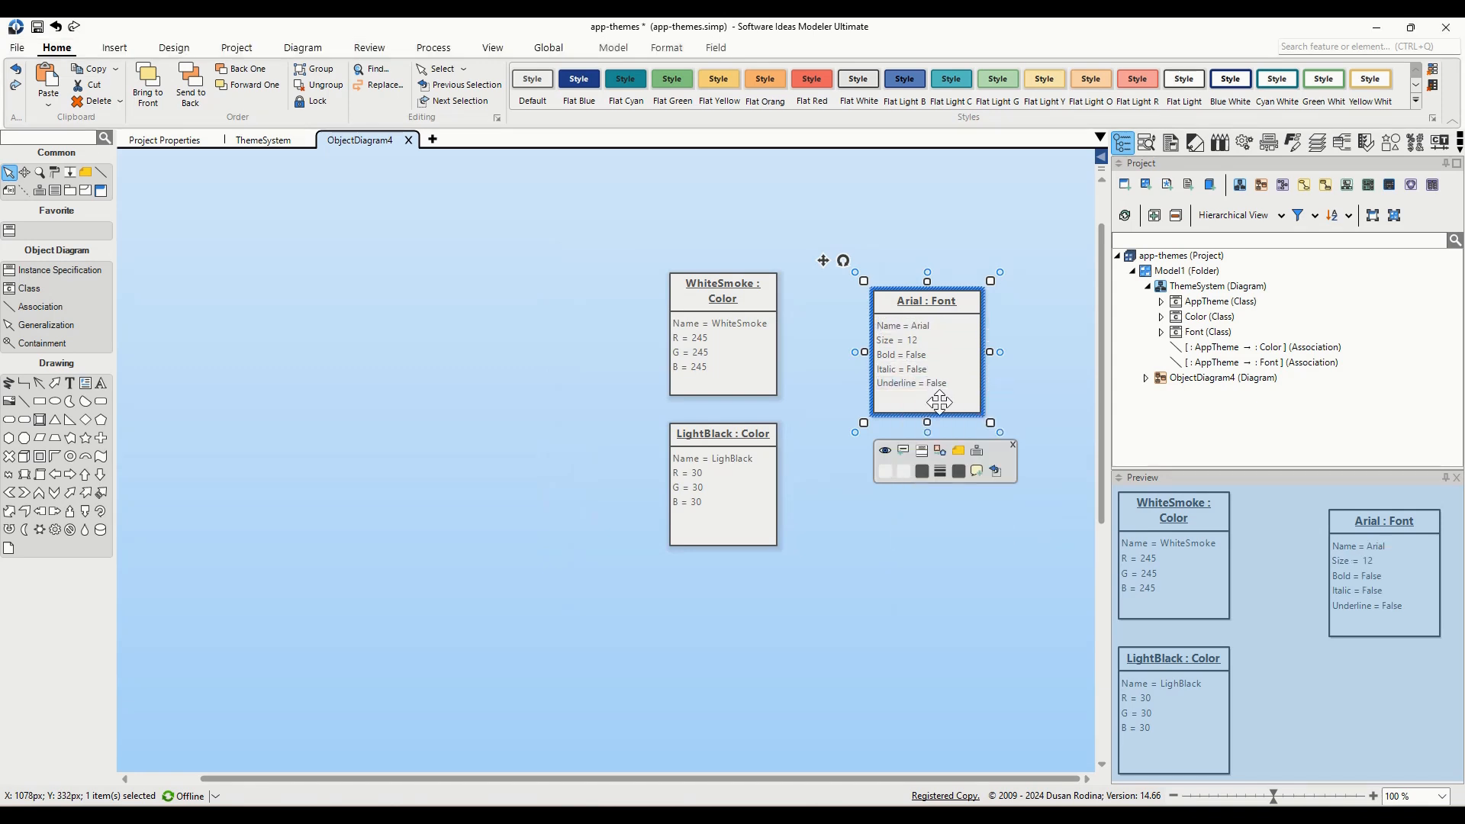
Resize the Arial, LightBlack and WhiteSmoke objects to fit their contents, with WhiteSmoke wide enough for a single-line title.
left_click_drag(991, 424, 967, 398)
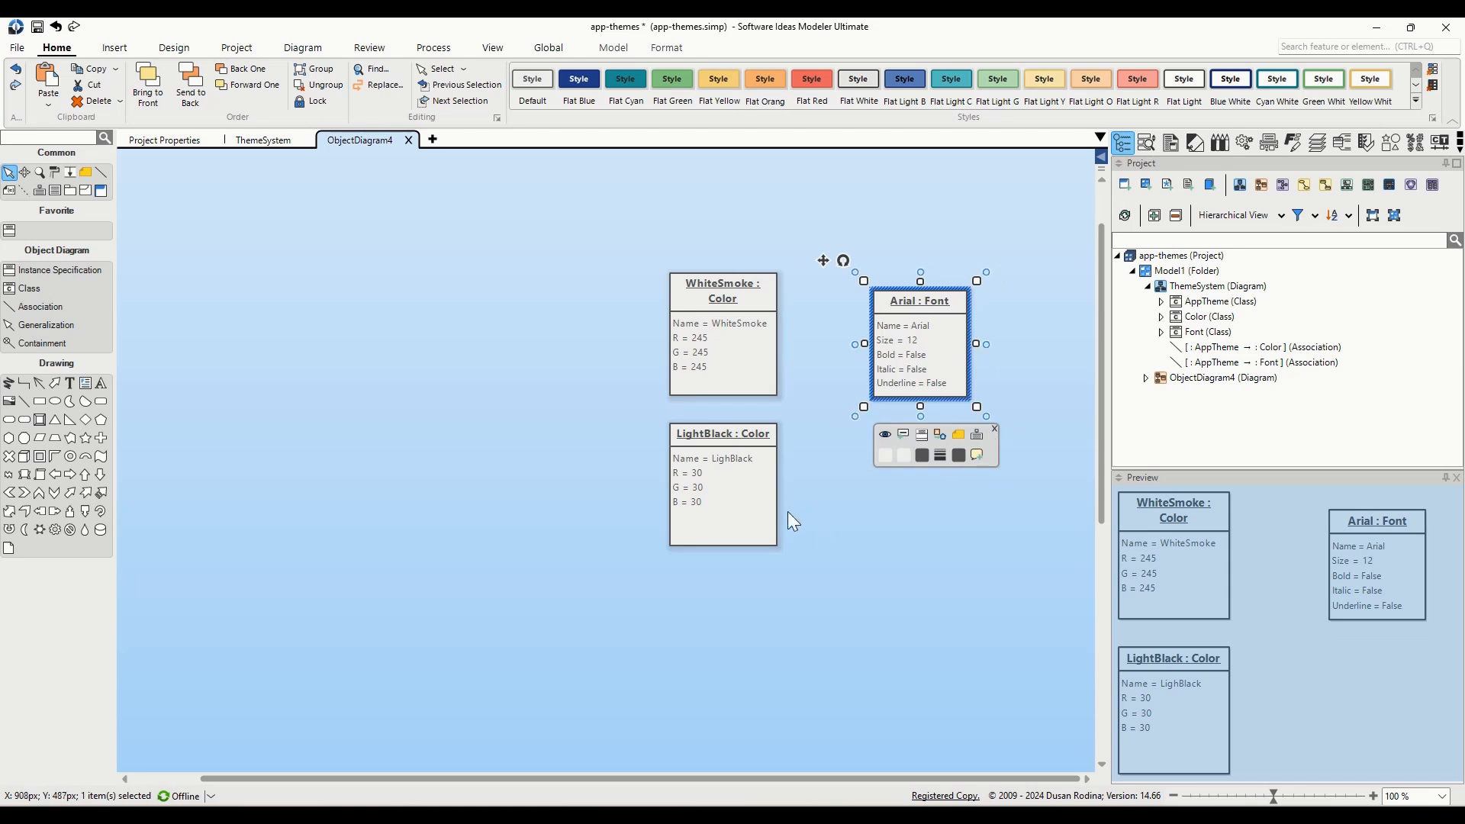
left_click(759, 526)
left_click_drag(786, 557, 779, 517)
left_click(755, 379)
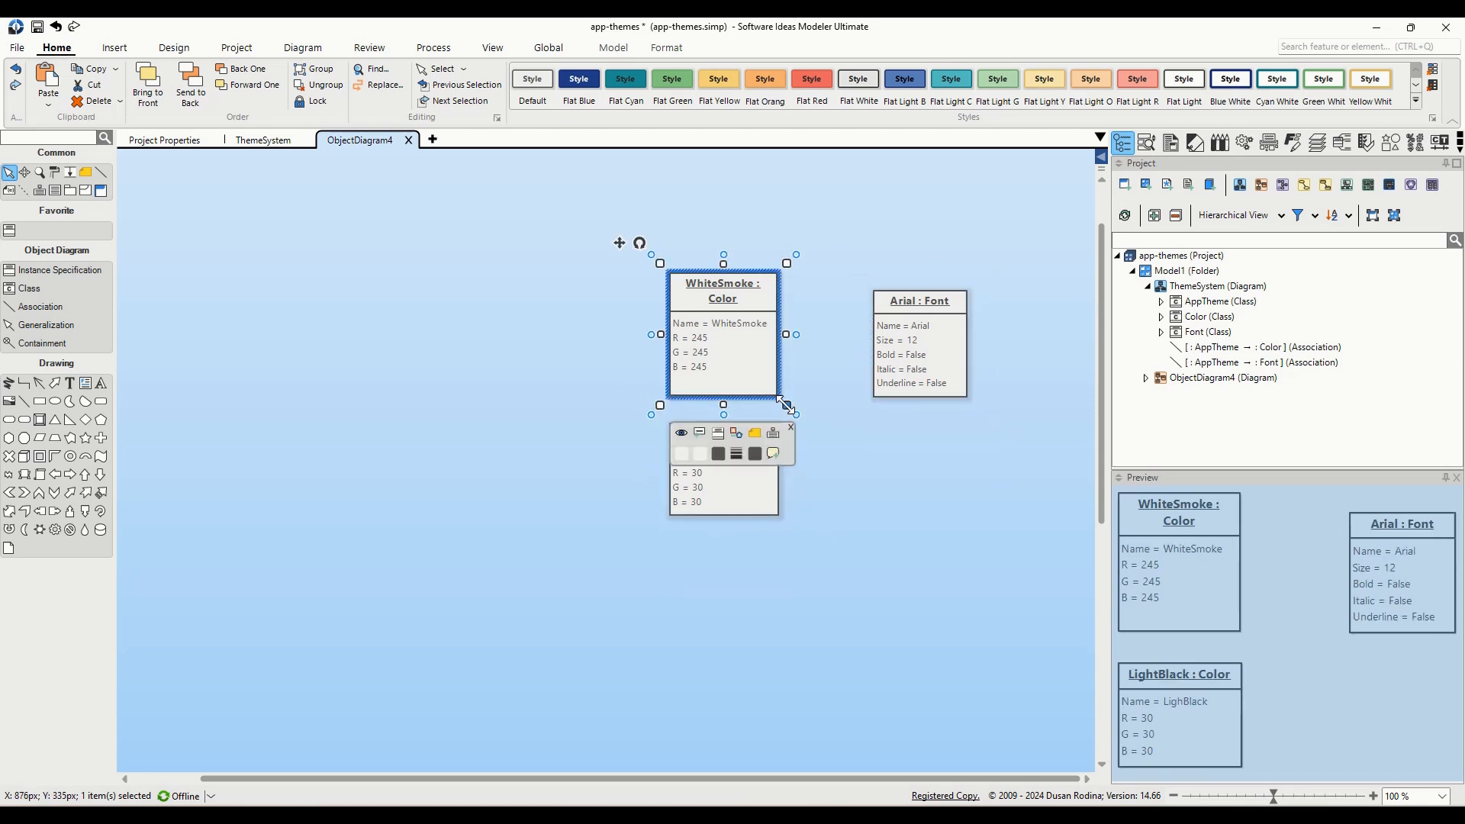
left_click_drag(778, 397, 794, 368)
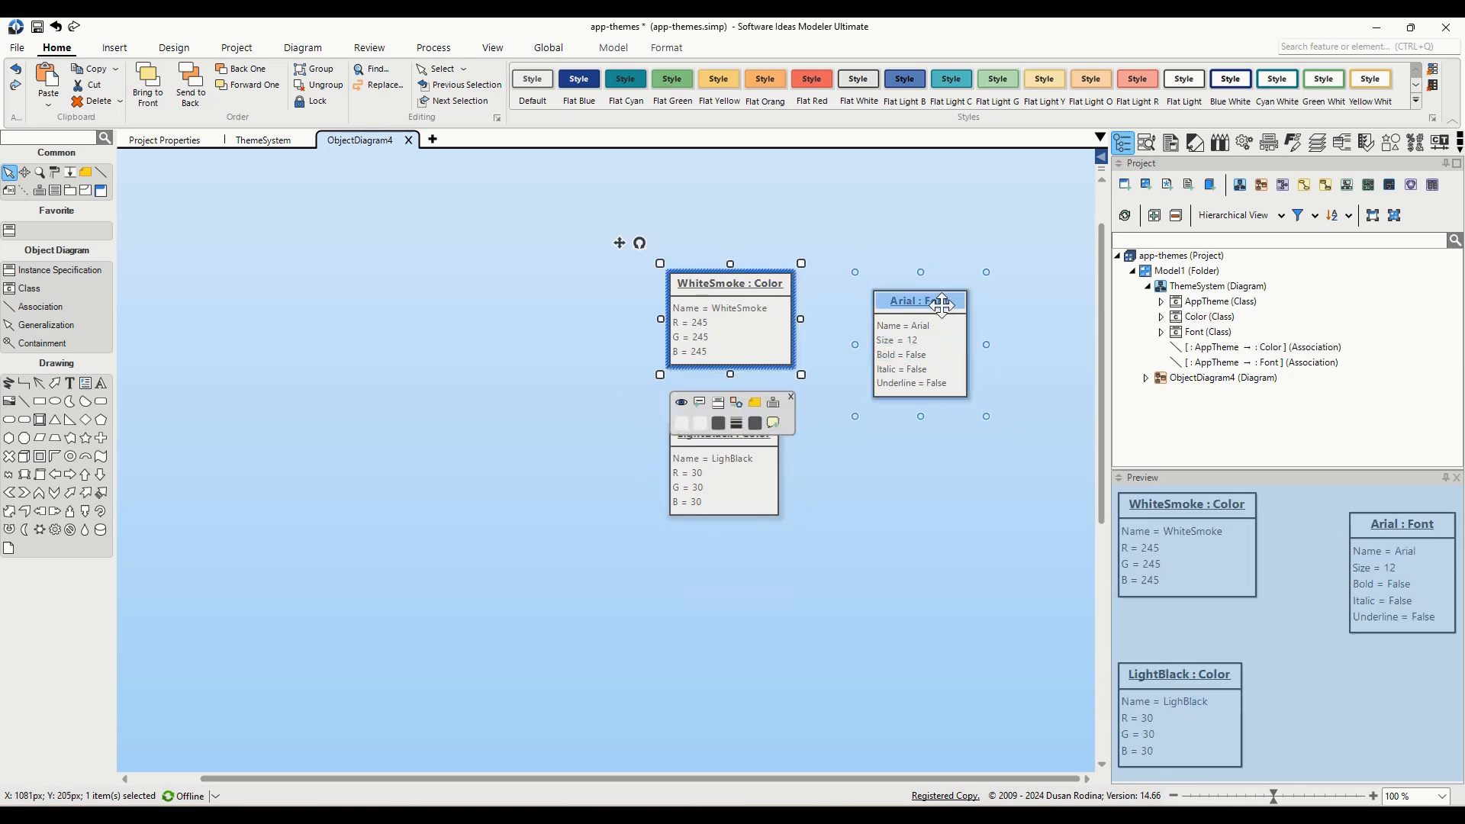
Make an independent copy of the Arial font object directly below it and rename the copy ArialBold.
left_click(944, 301)
left_click_drag(944, 301, 919, 515)
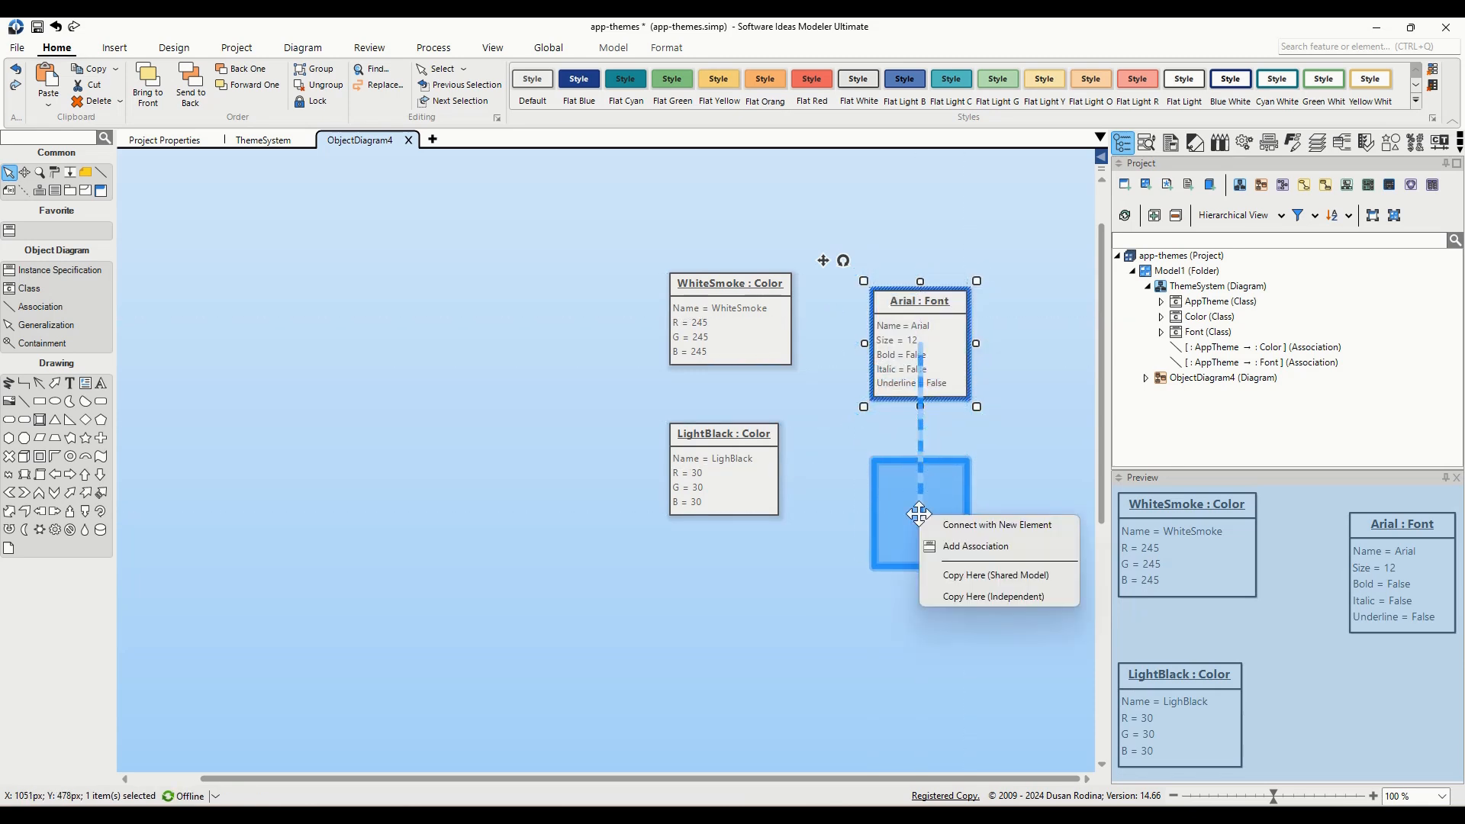
left_click(982, 597)
left_click(930, 524)
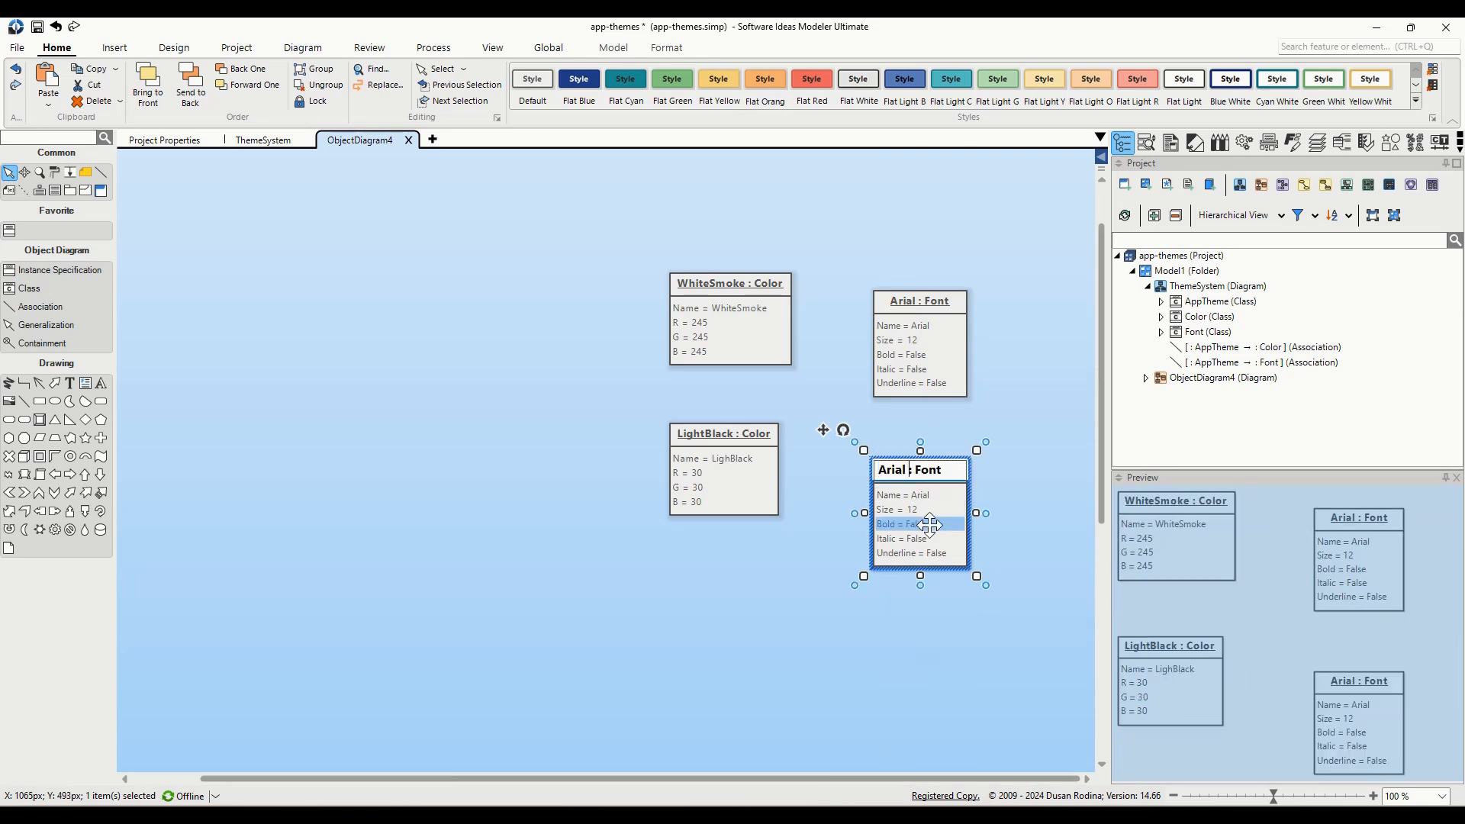
type("Bold")
key("Return")
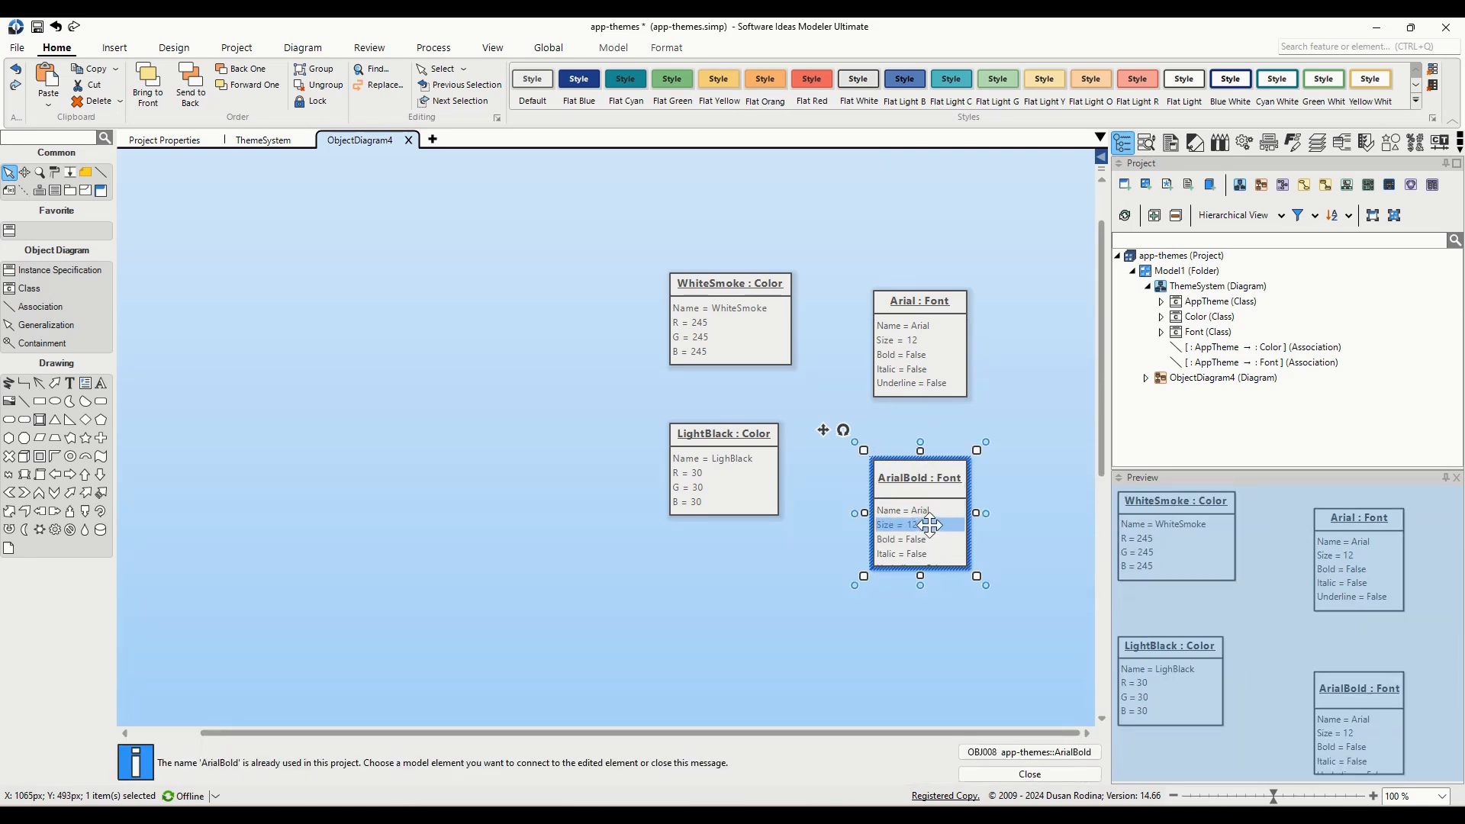
Set the ArialBold object's Bold attribute to True and widen the object so its title fits on one line.
left_click(931, 538)
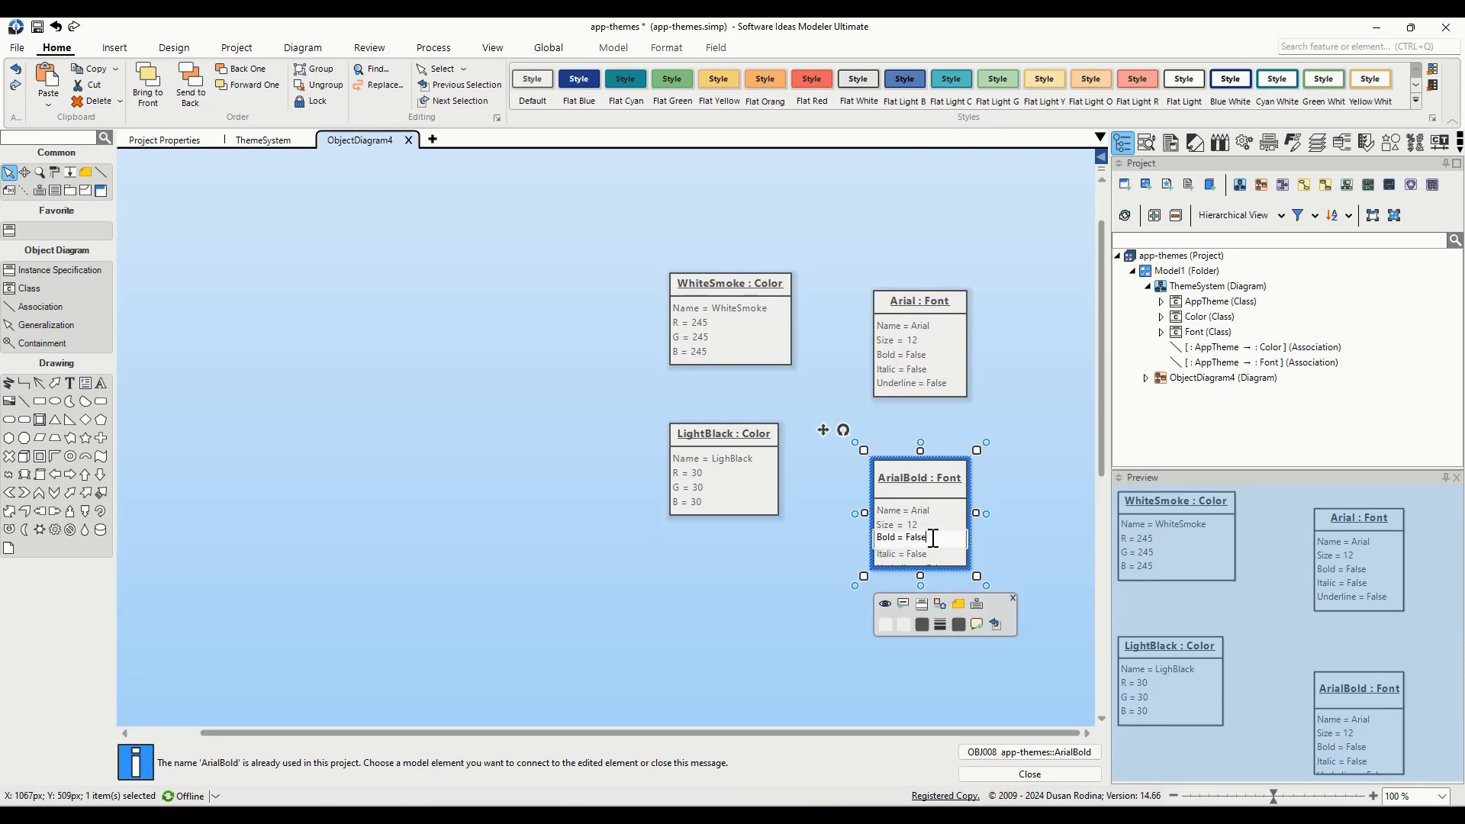
key("alt+Down")
key("Down")
key("Return")
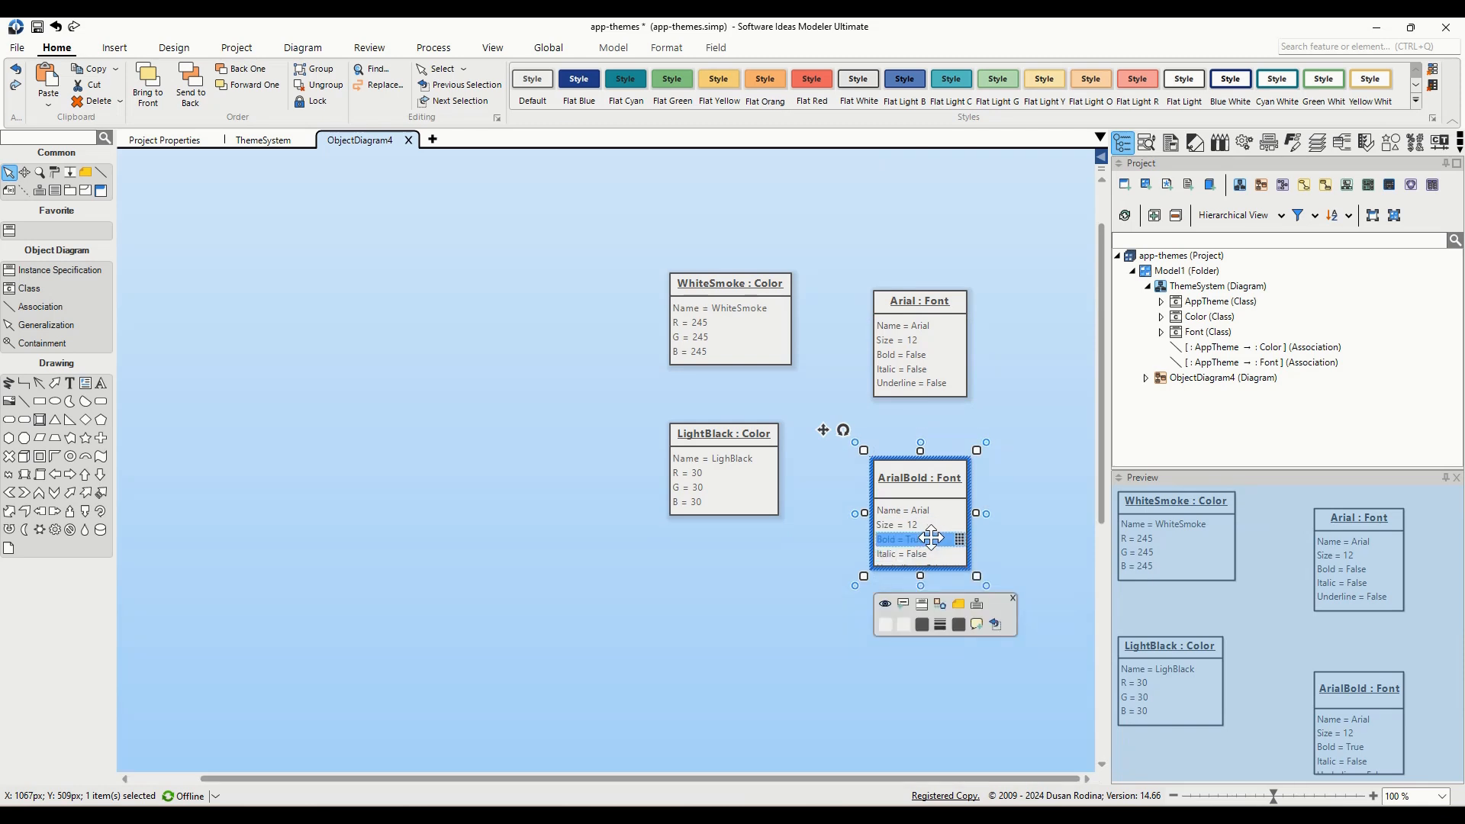
left_click(969, 574)
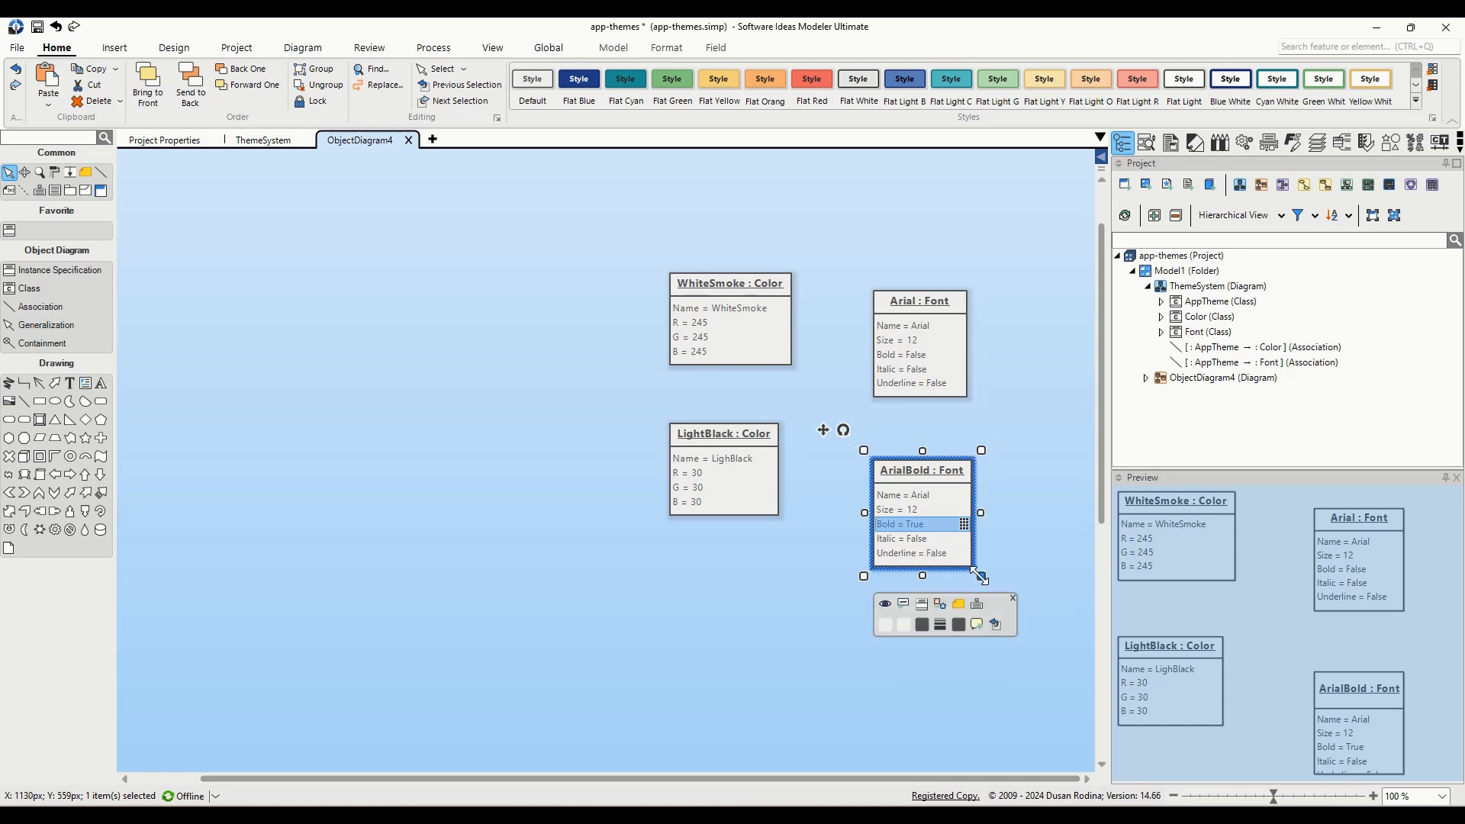
left_click(1050, 391)
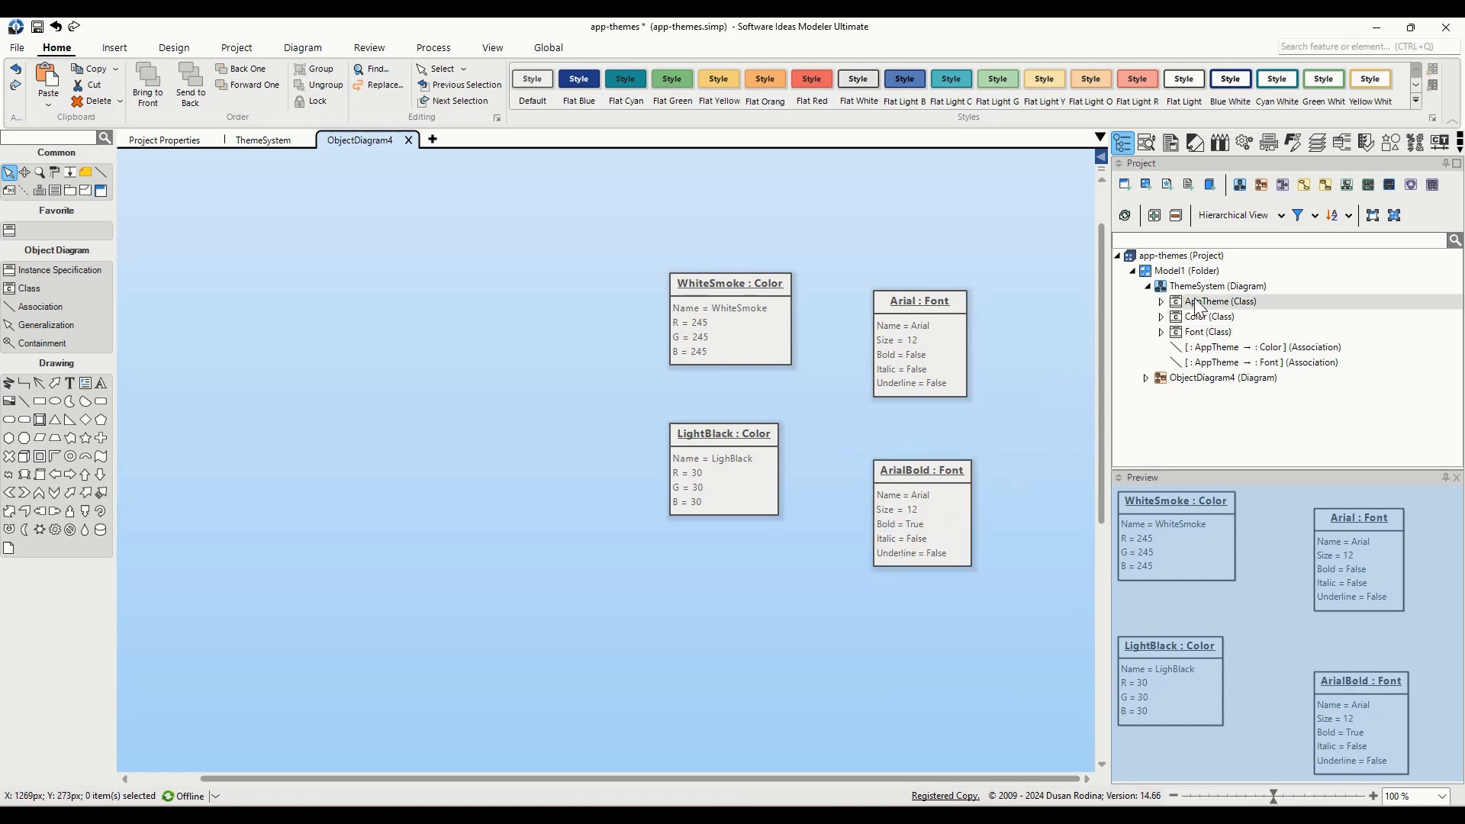
Place an instance of the AppTheme class in the empty area beside the WhiteSmoke object and name it LightTheme.
left_click_drag(299, 305, 374, 309)
double_click(393, 305)
type("LightTheme : AppTheme")
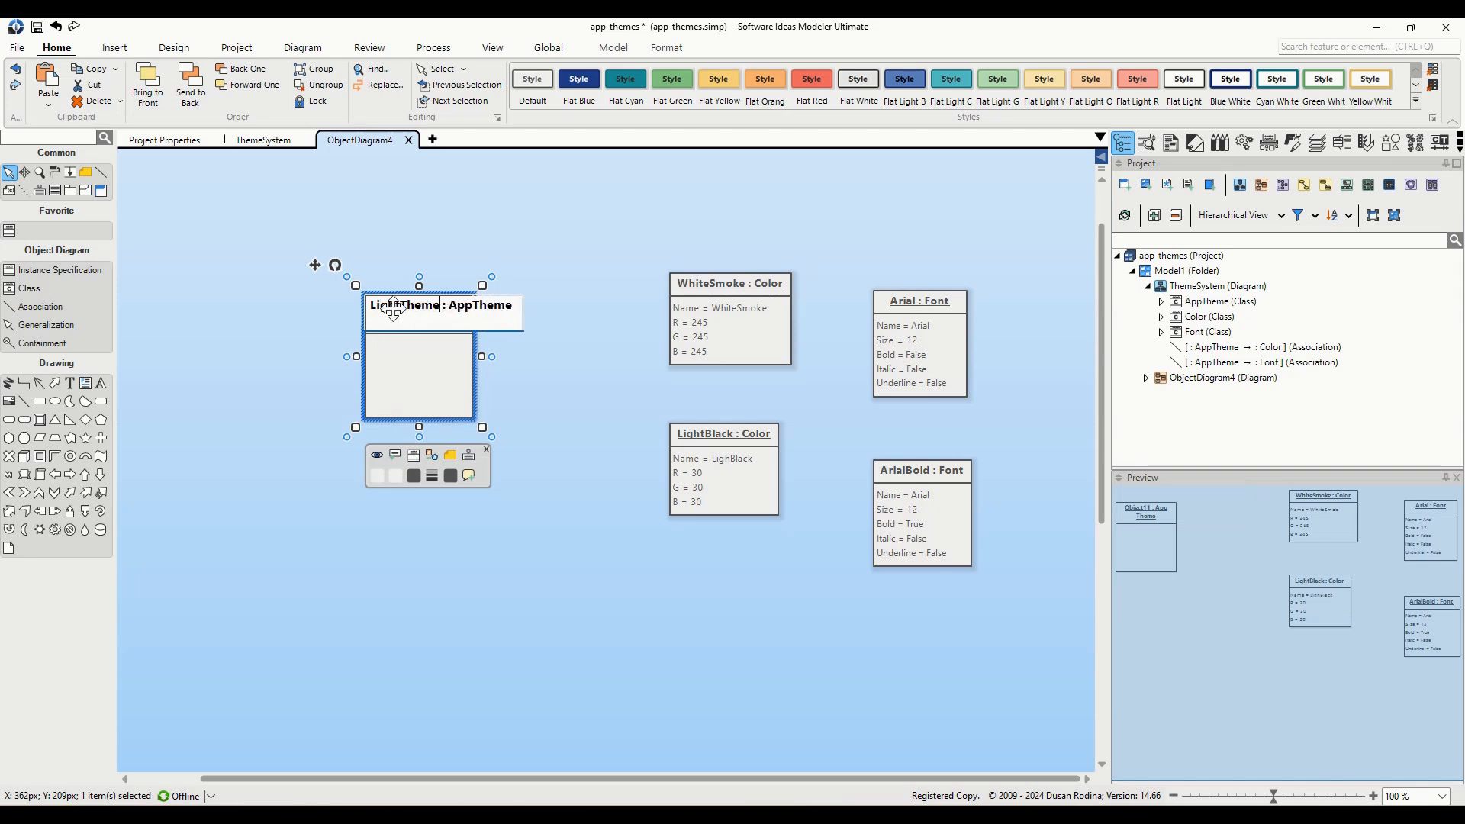
key("Return")
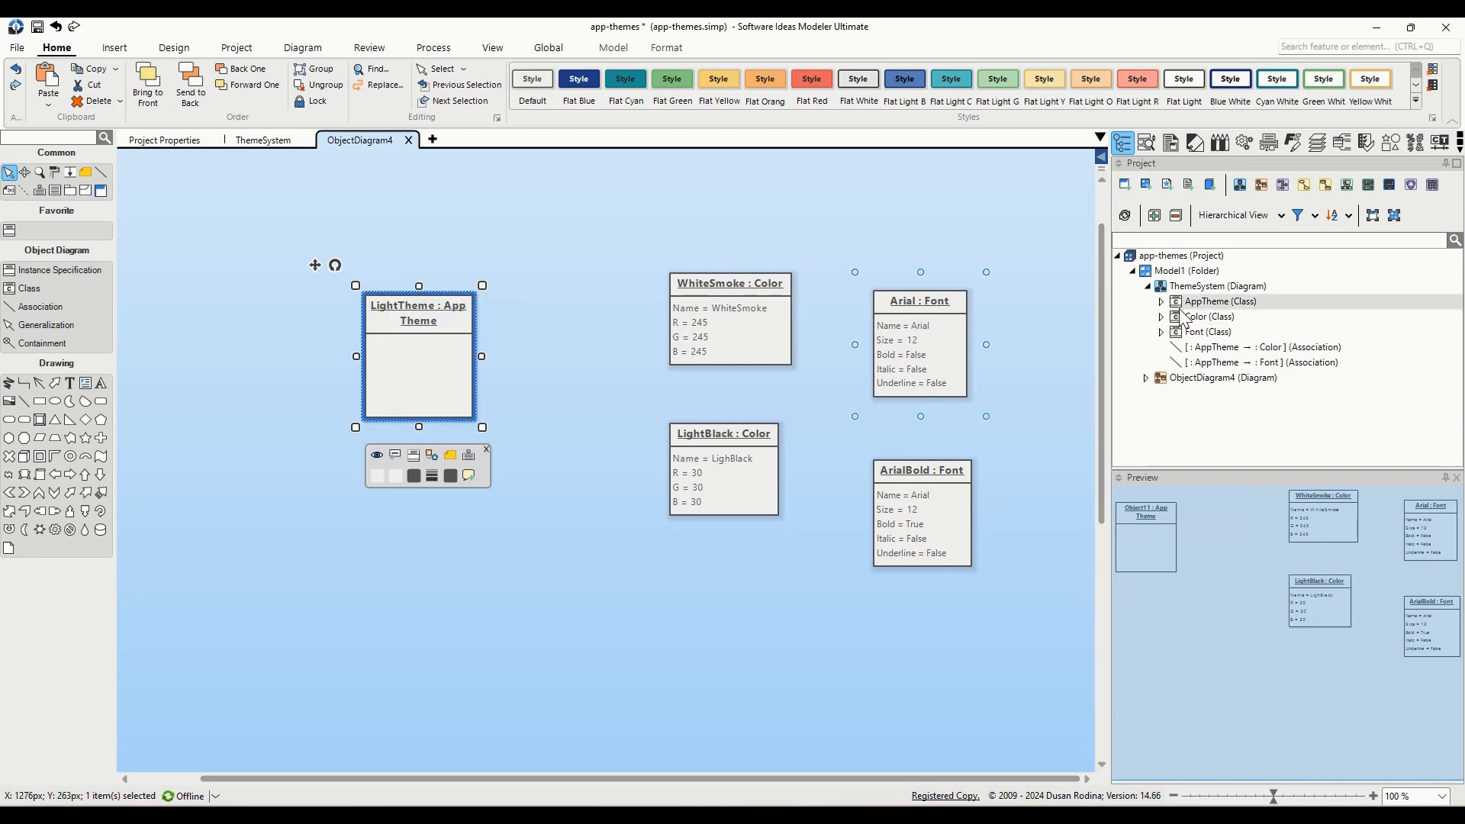
Place a second AppTheme instance below the LightTheme object and name it DarkTheme.
left_click_drag(374, 538, 377, 530)
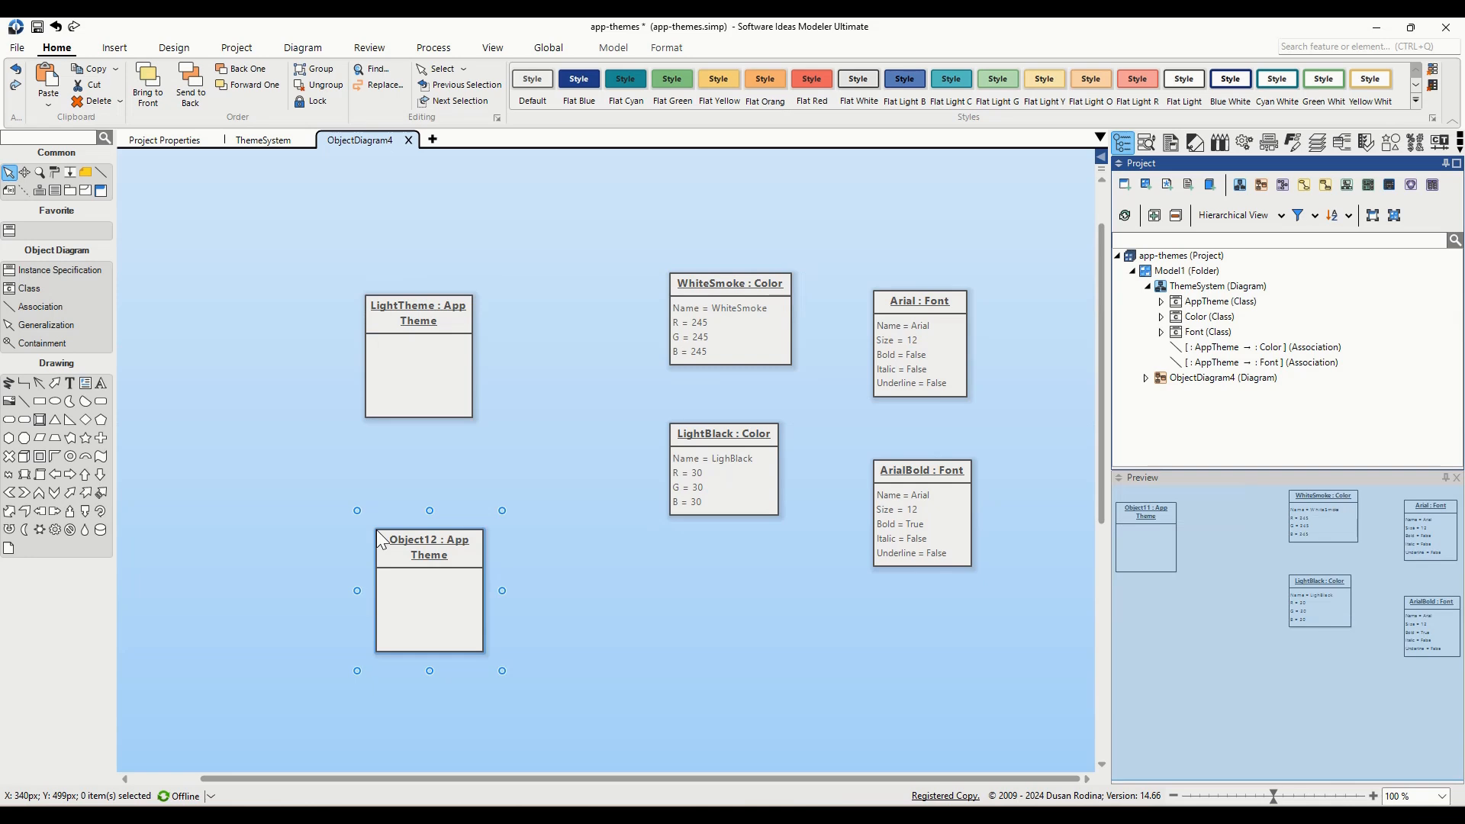
key("F2")
type("DarkT")
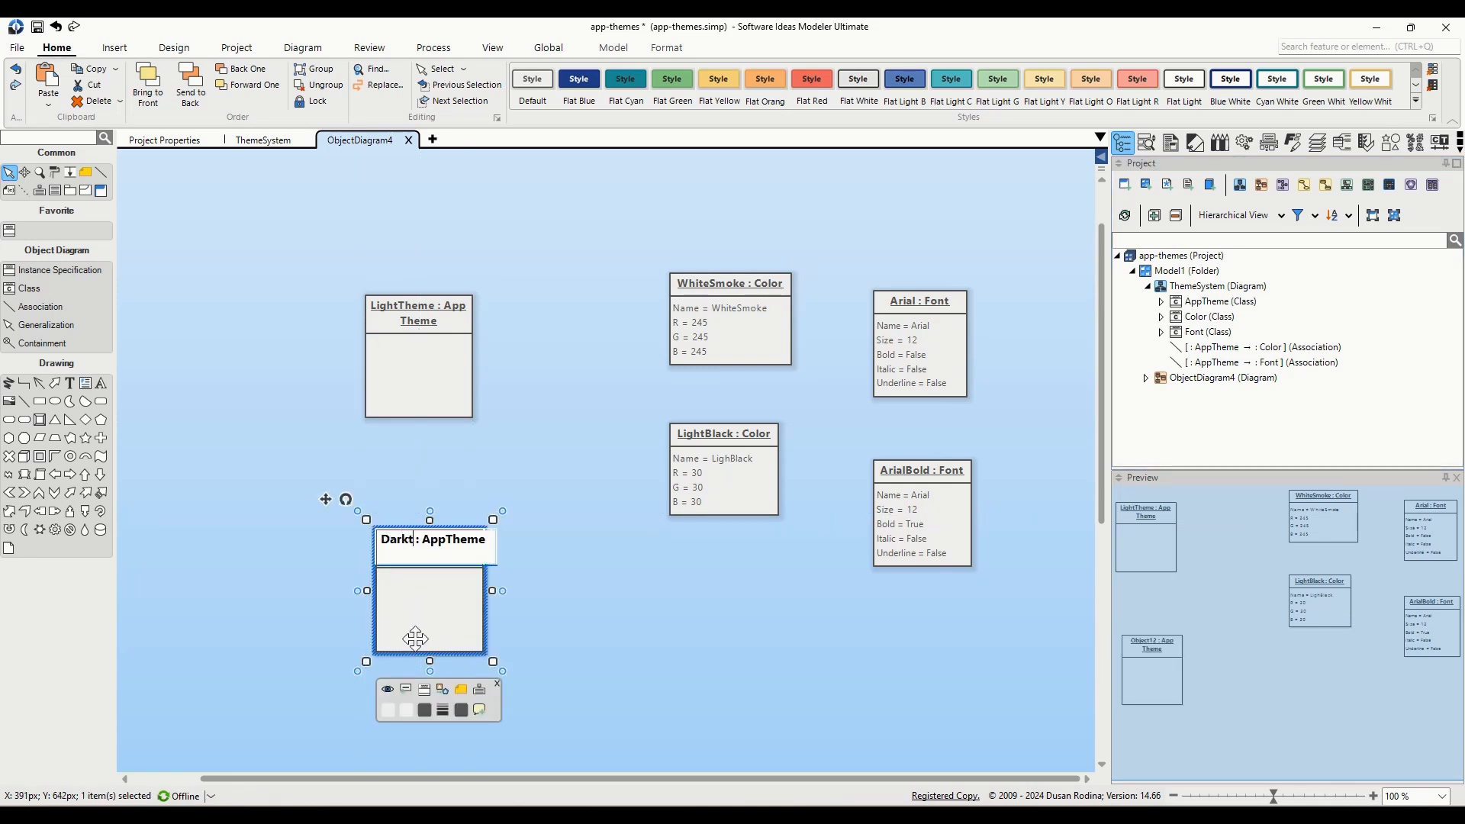
type("heme")
key("Return")
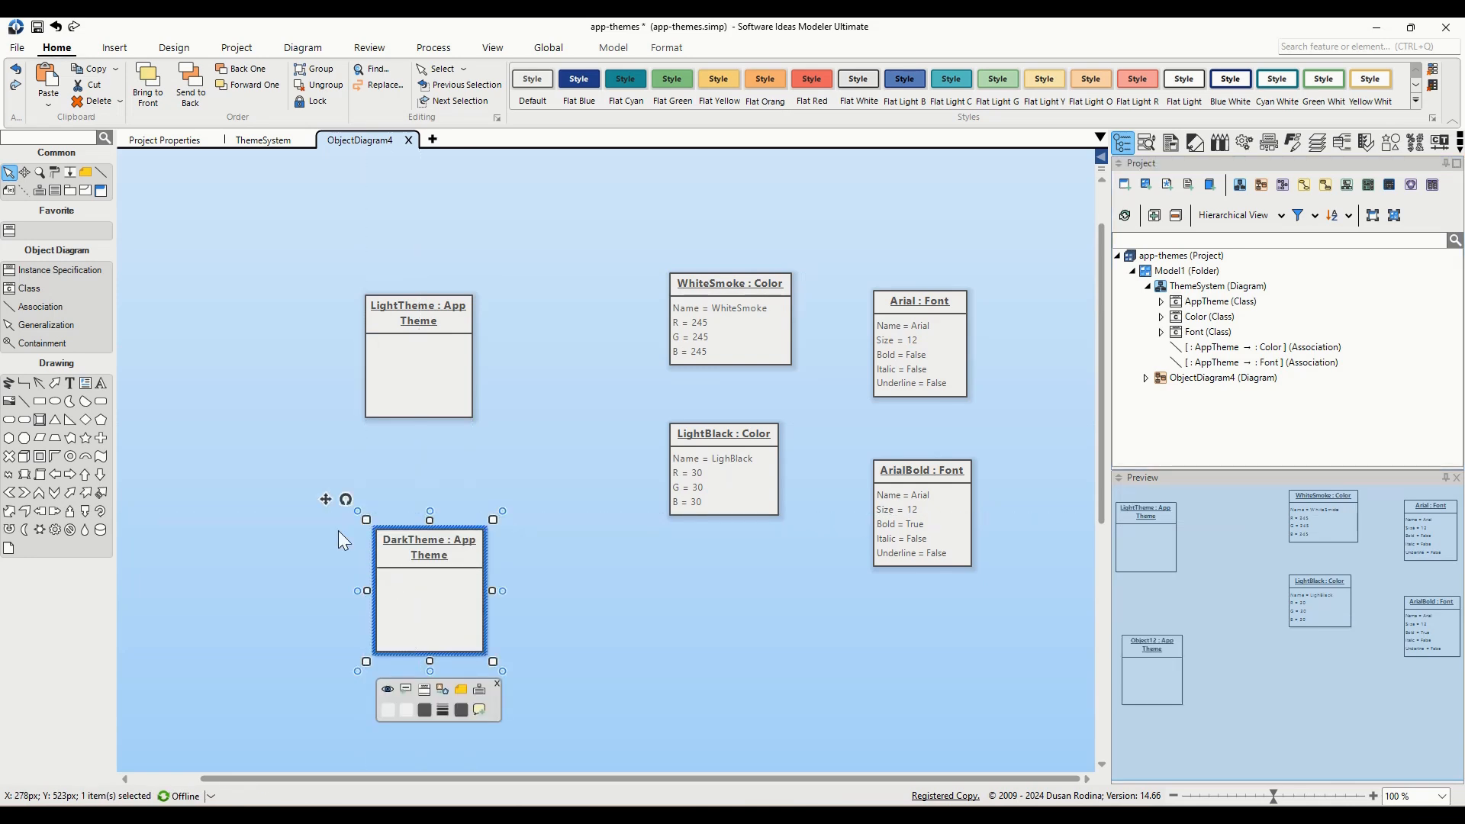
Add all AppTheme attributes, from Name and the three colors to TitleFont and DefaultFont, to both the LightTheme and DarkTheme objects.
left_click(392, 338)
left_click(395, 454)
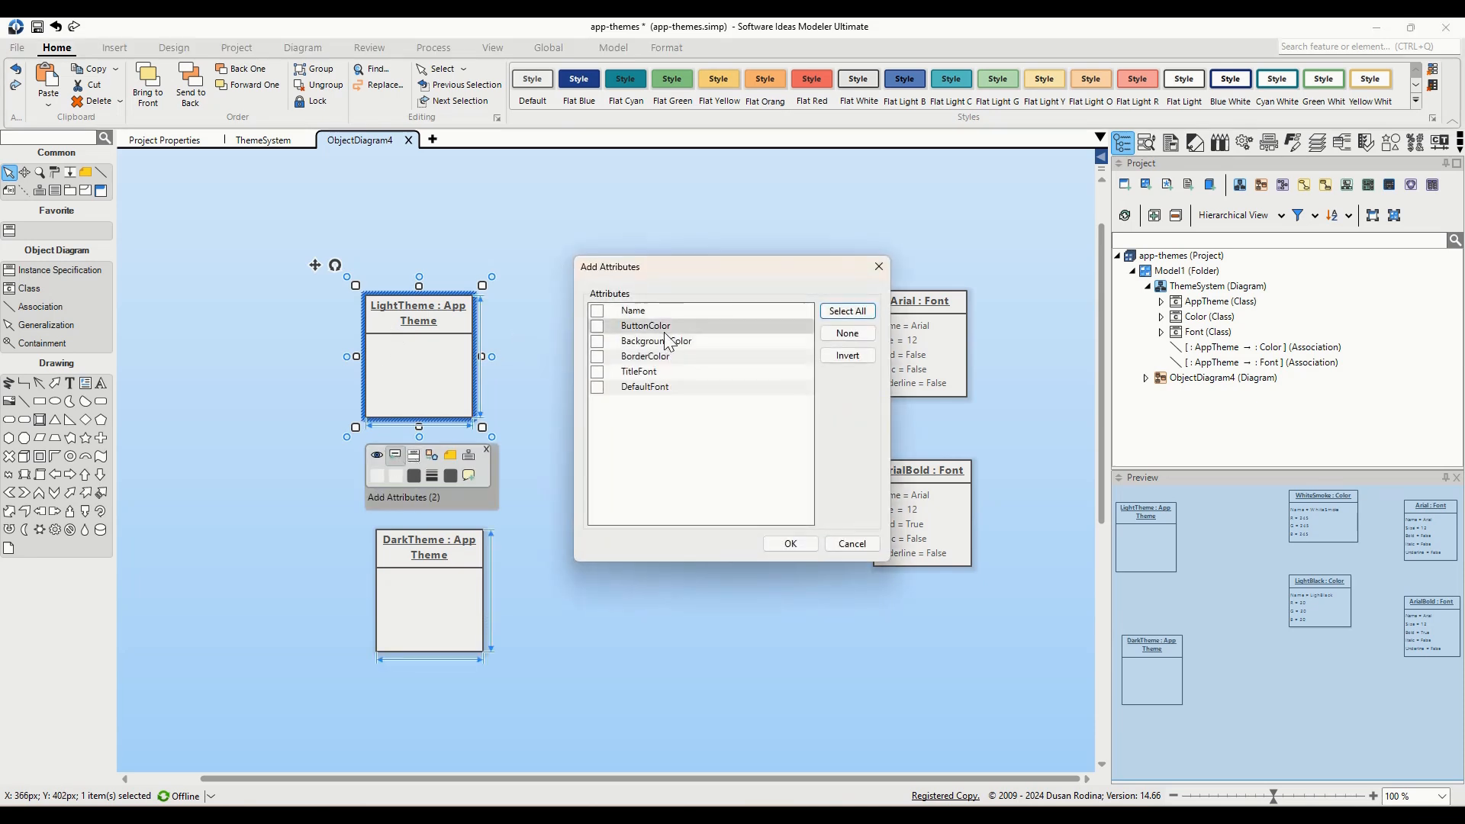
left_click(847, 311)
left_click(789, 543)
left_click(450, 583)
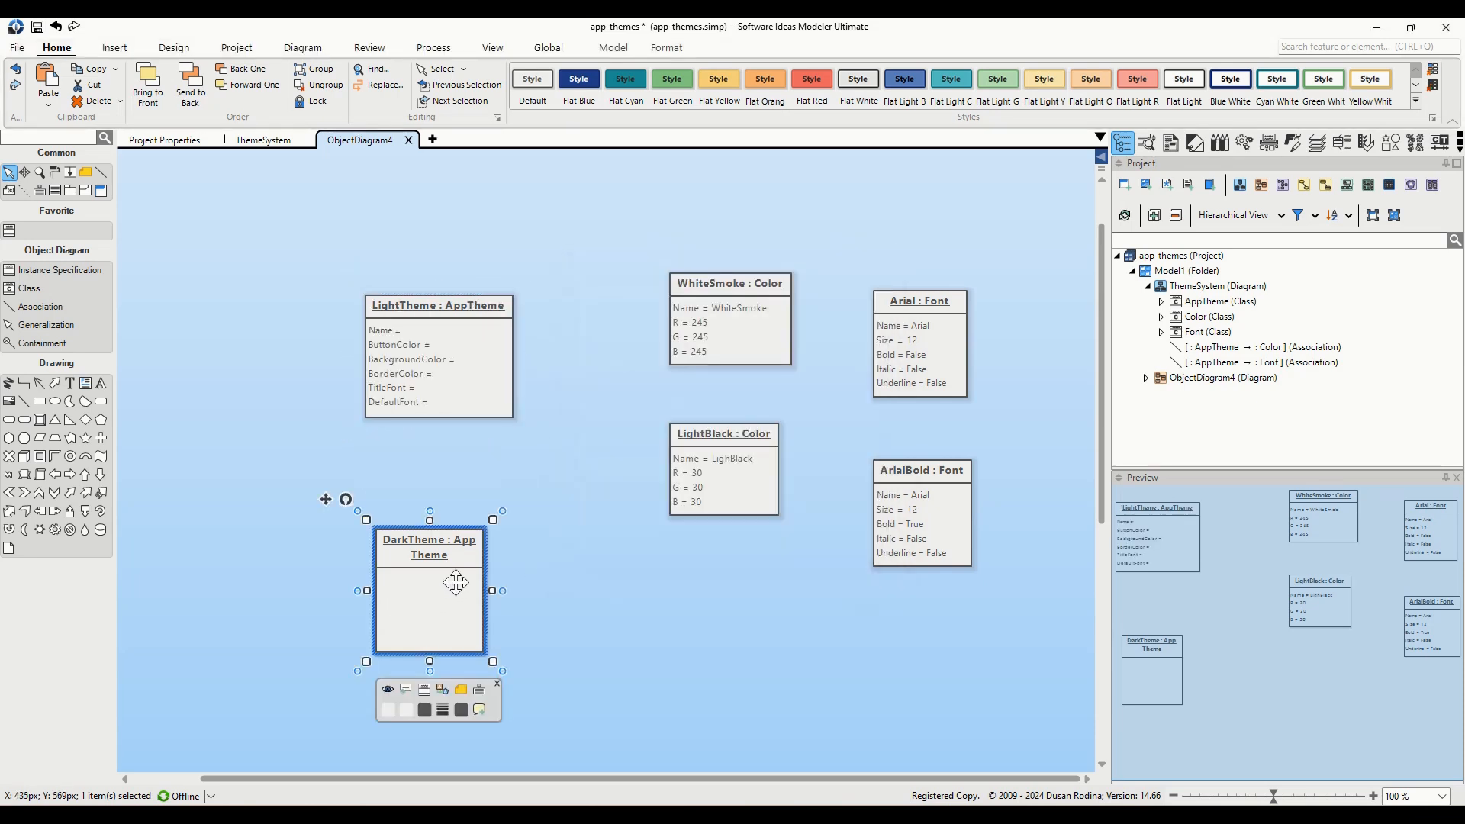
left_click(410, 691)
left_click(843, 313)
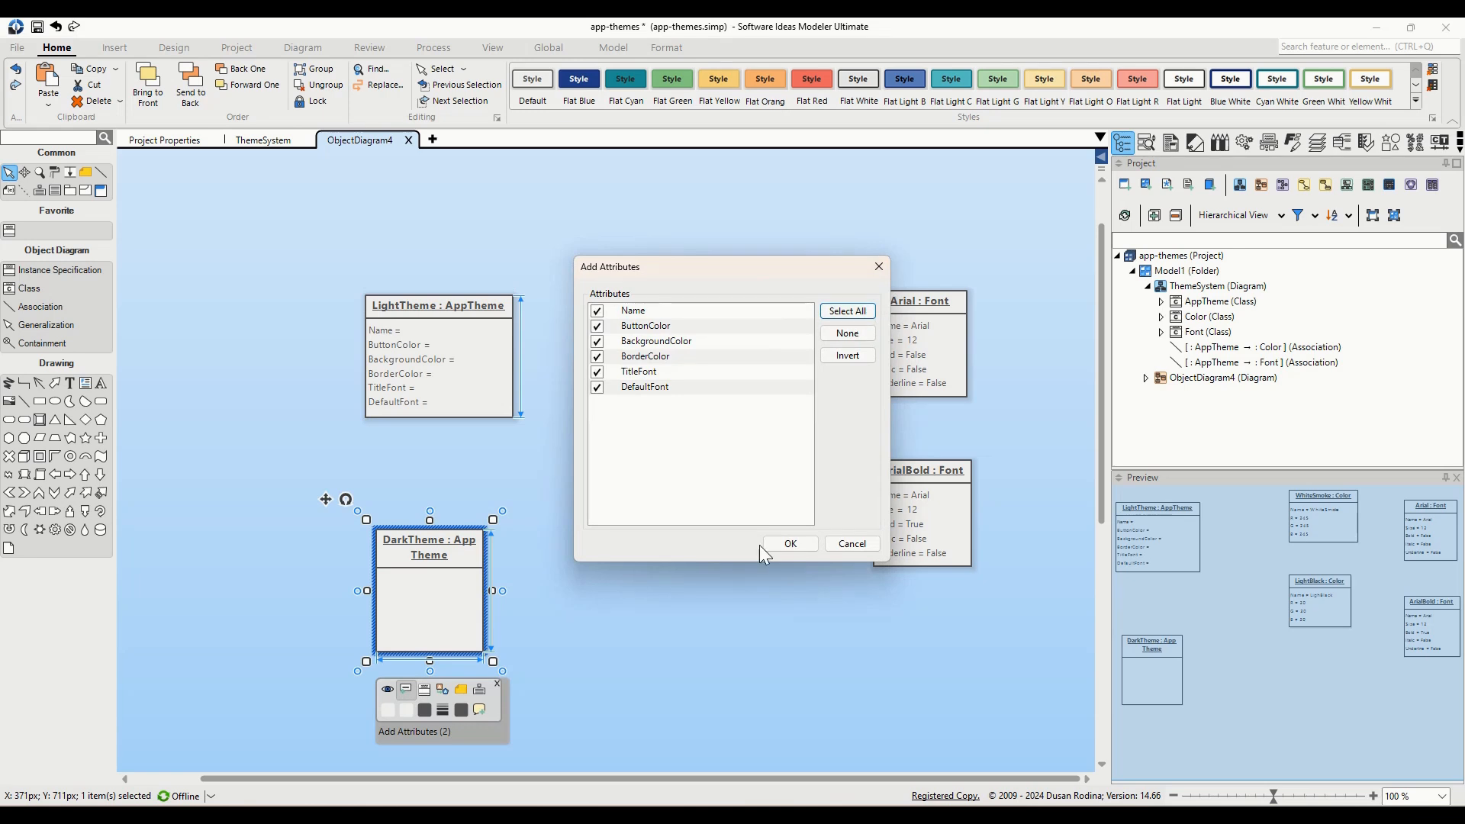
left_click(778, 540)
Set the Name attribute to LightTheme on the LightTheme object and to DarkTheme on the DarkTheme object.
left_click(443, 324)
left_click(445, 329)
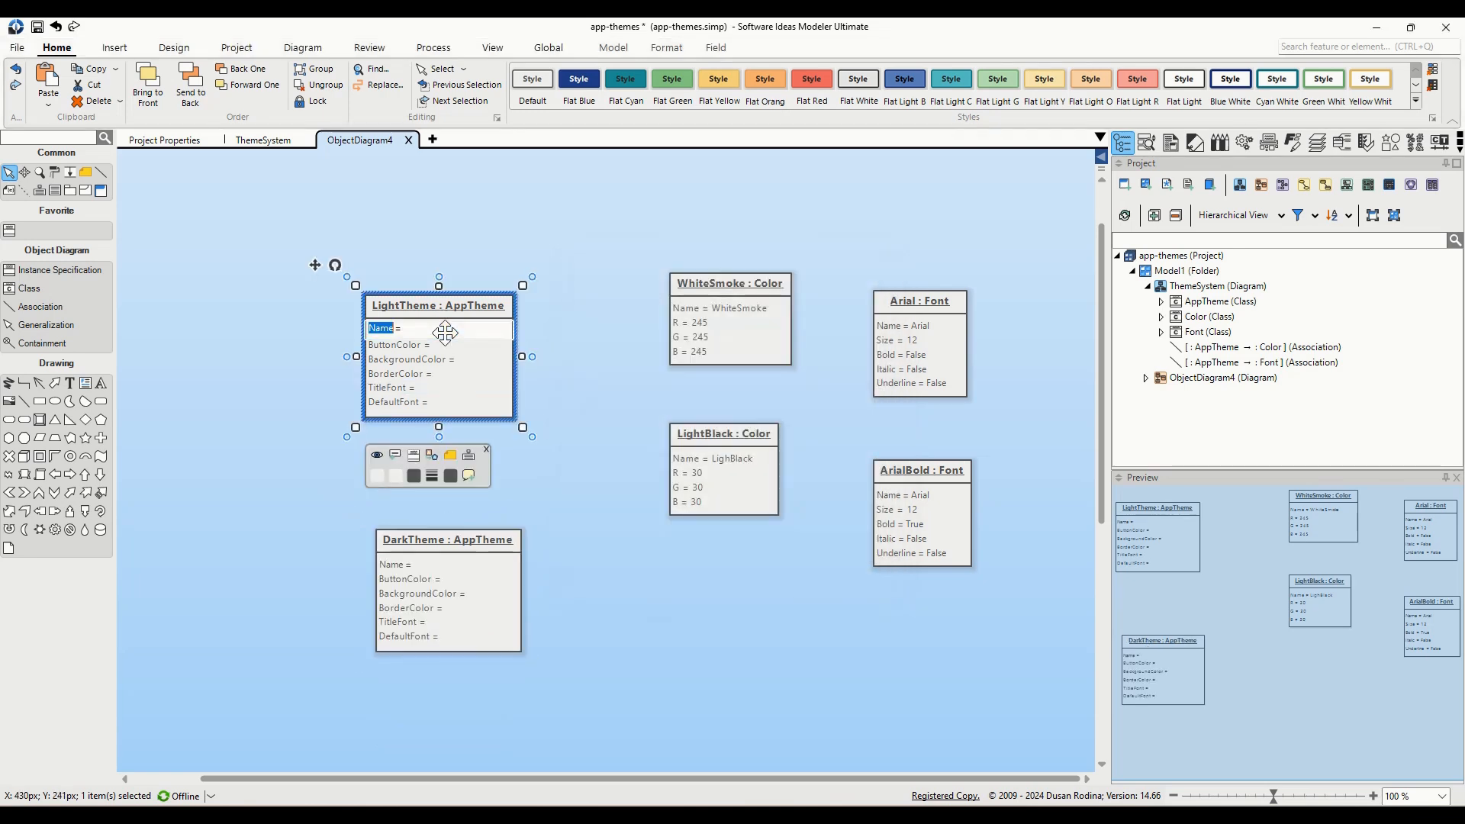
type("LightTheme")
left_click(412, 562)
left_click(412, 562)
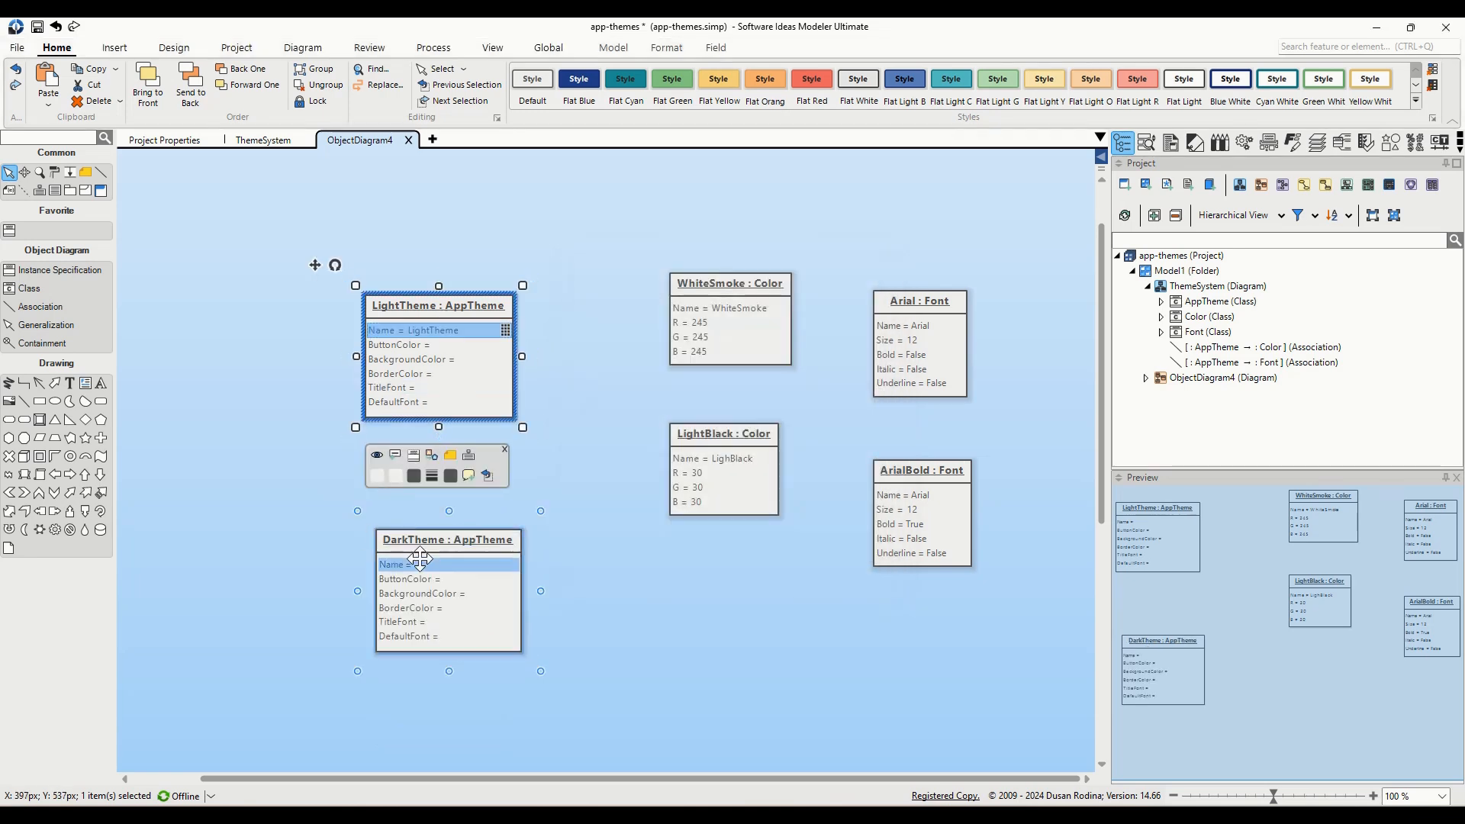
type("DarkTheme")
key("Return")
left_click(578, 482)
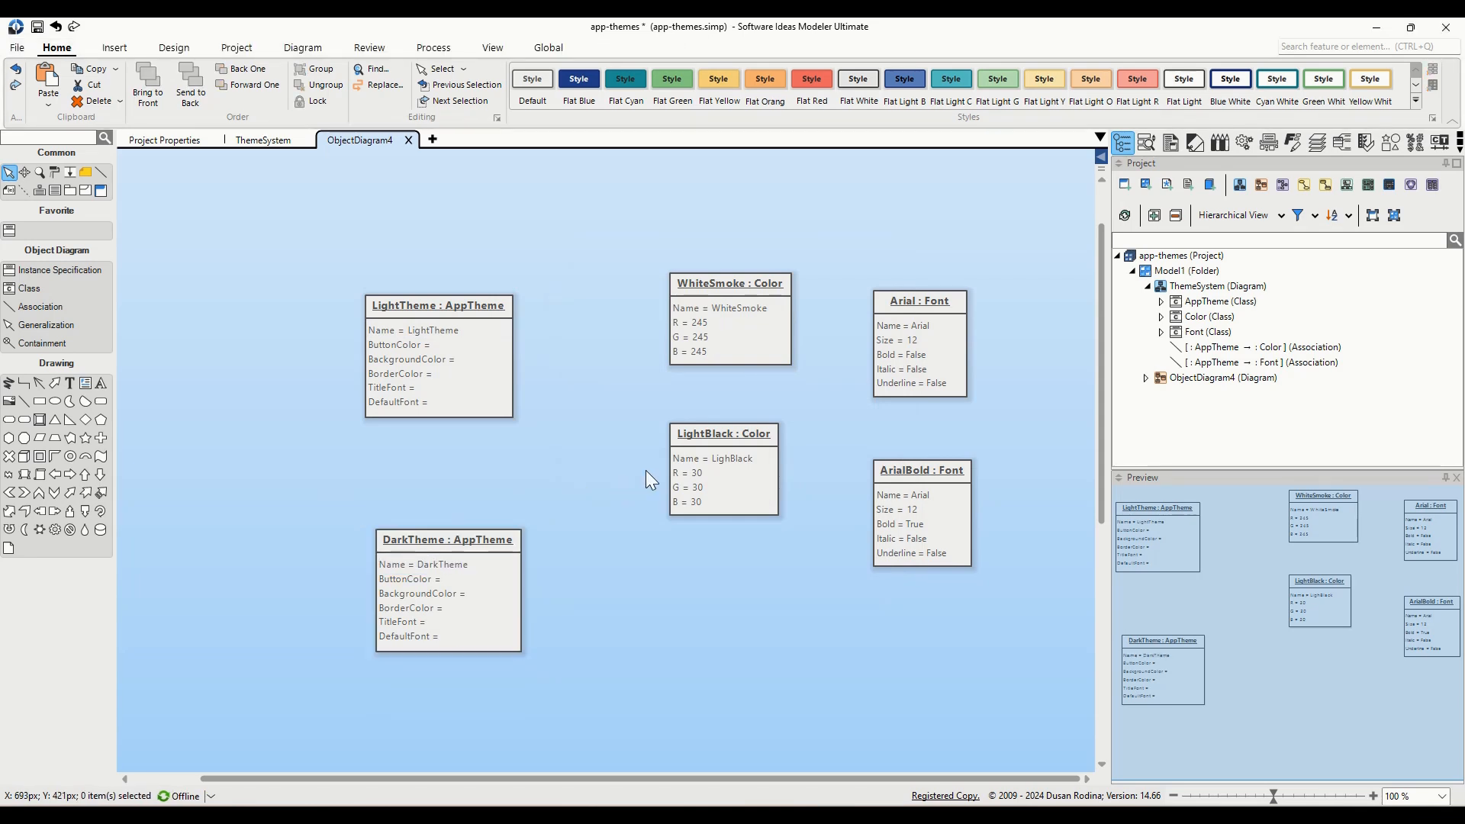
Align the WhiteSmoke object with the Arial object and assign it to LightTheme's ButtonColor and BackgroundColor attributes.
left_click(721, 288)
left_click_drag(710, 311, 706, 305)
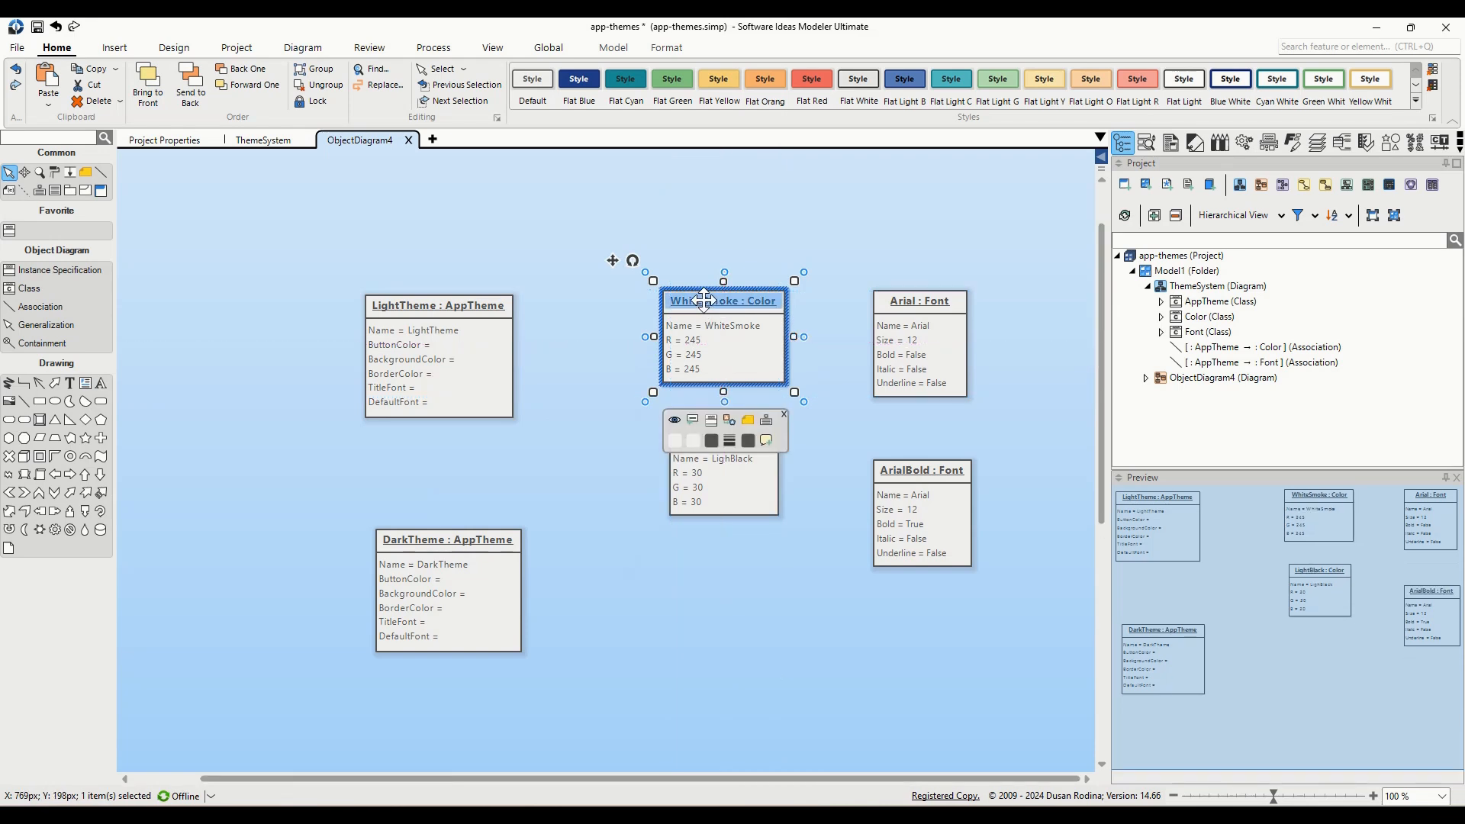
left_click_drag(703, 301, 500, 352)
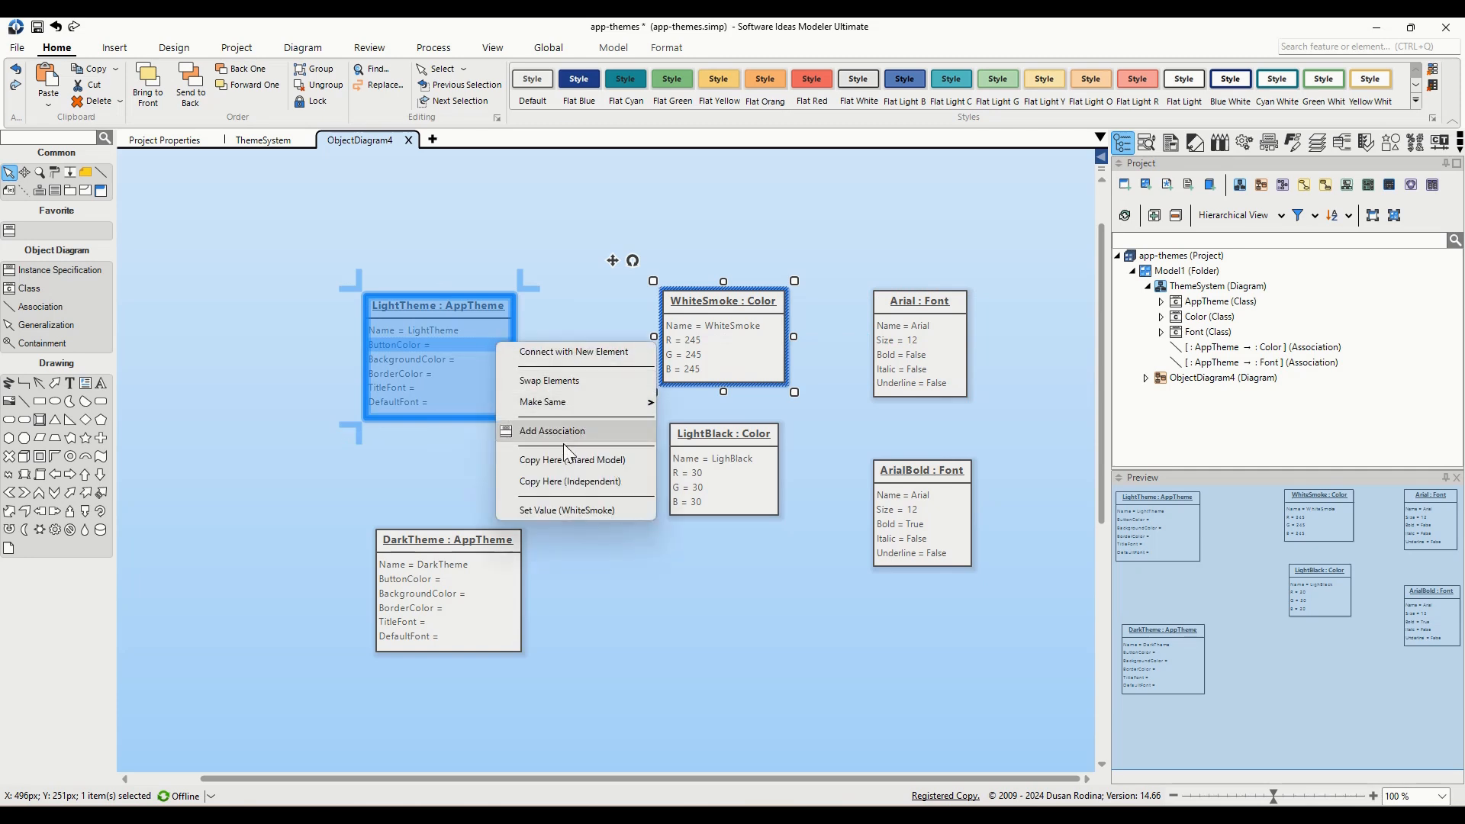
left_click(569, 519)
left_click_drag(709, 309, 500, 367)
left_click(598, 538)
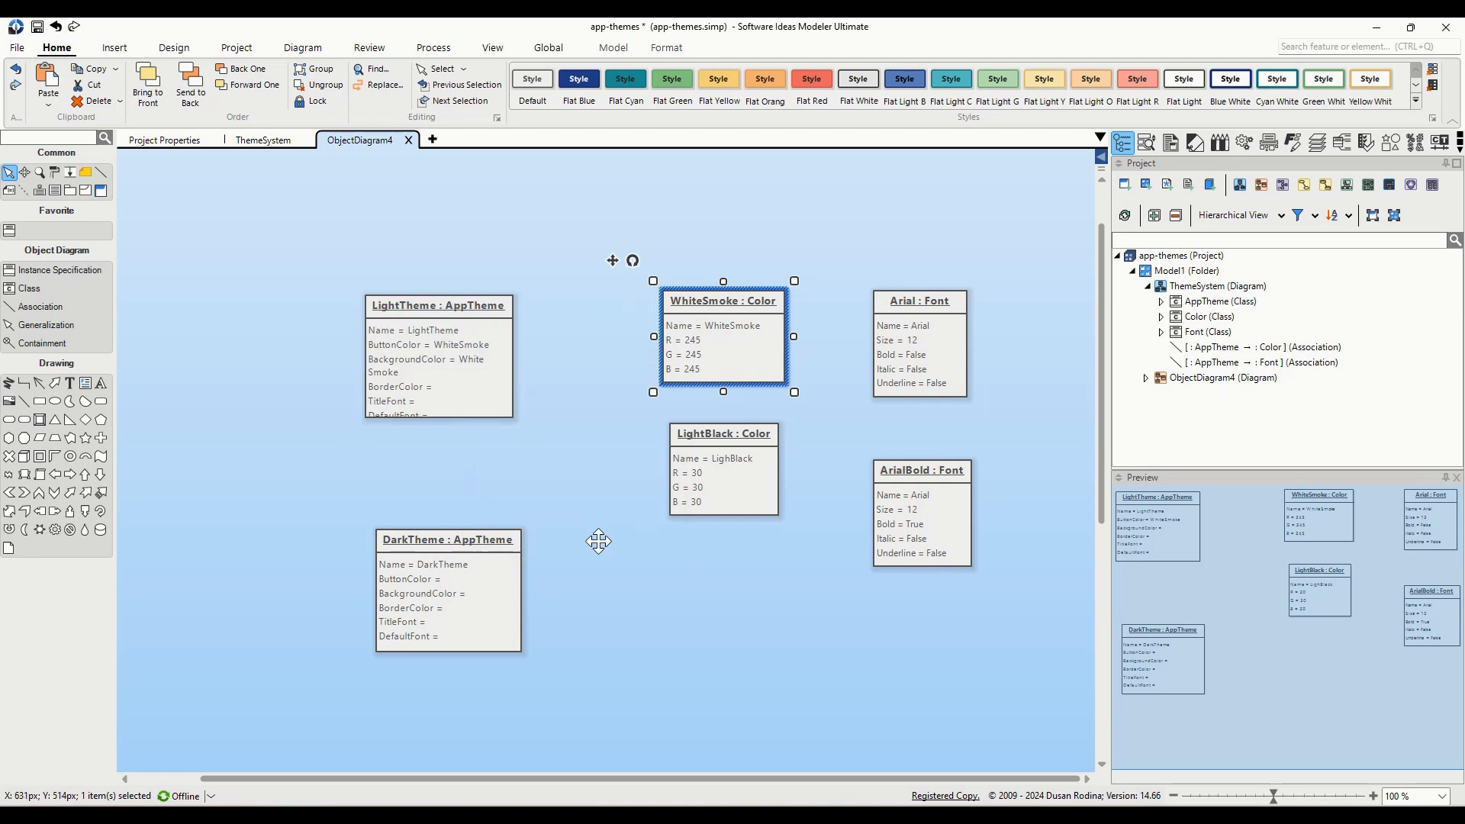
Enlarge the LightTheme object to show all its attributes and assign the LightBlack object to its BorderColor.
left_click(513, 409)
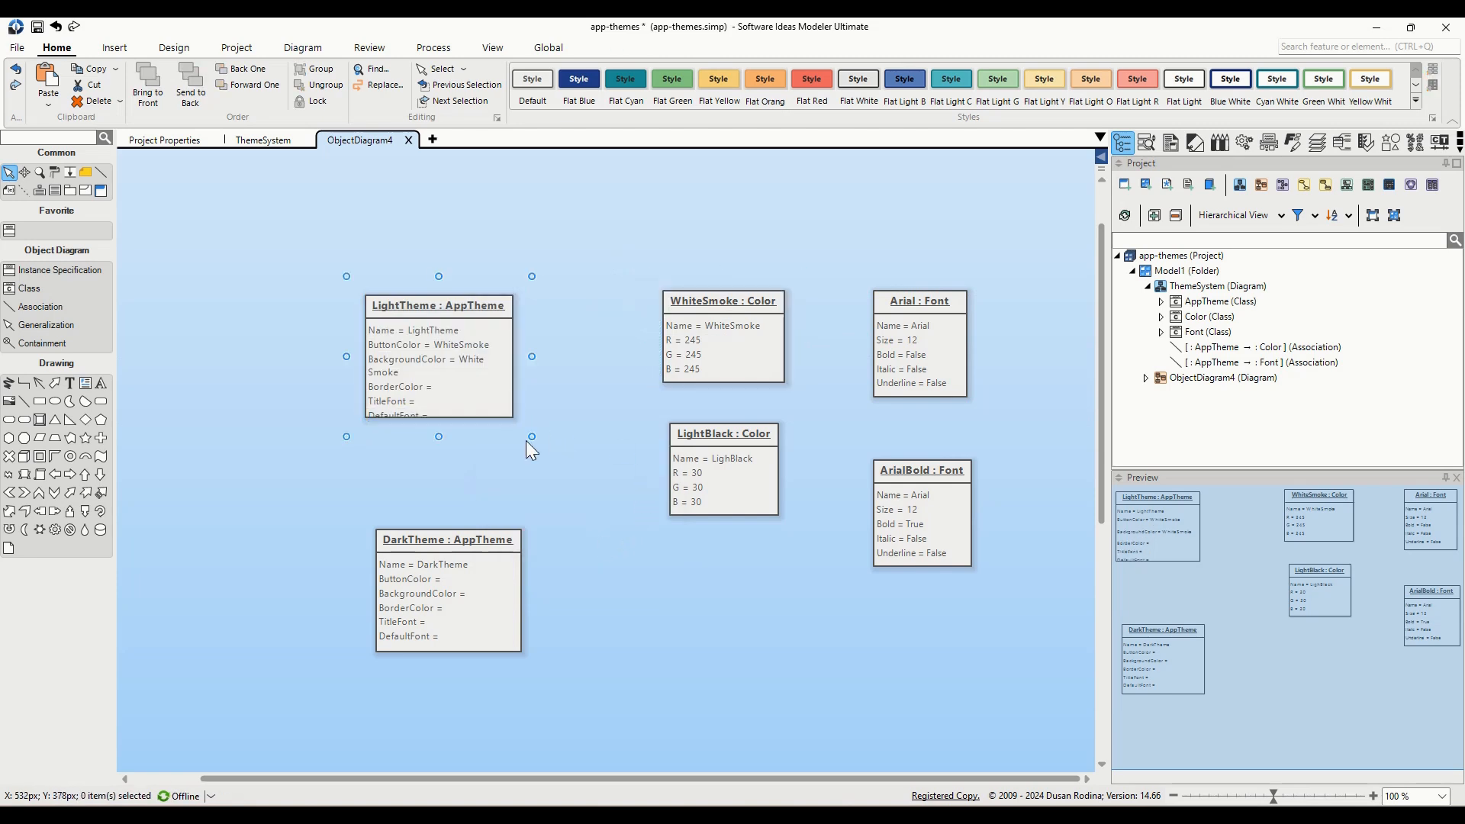
left_click_drag(523, 430, 530, 445)
left_click(562, 404)
left_click_drag(679, 434, 496, 379)
left_click(579, 540)
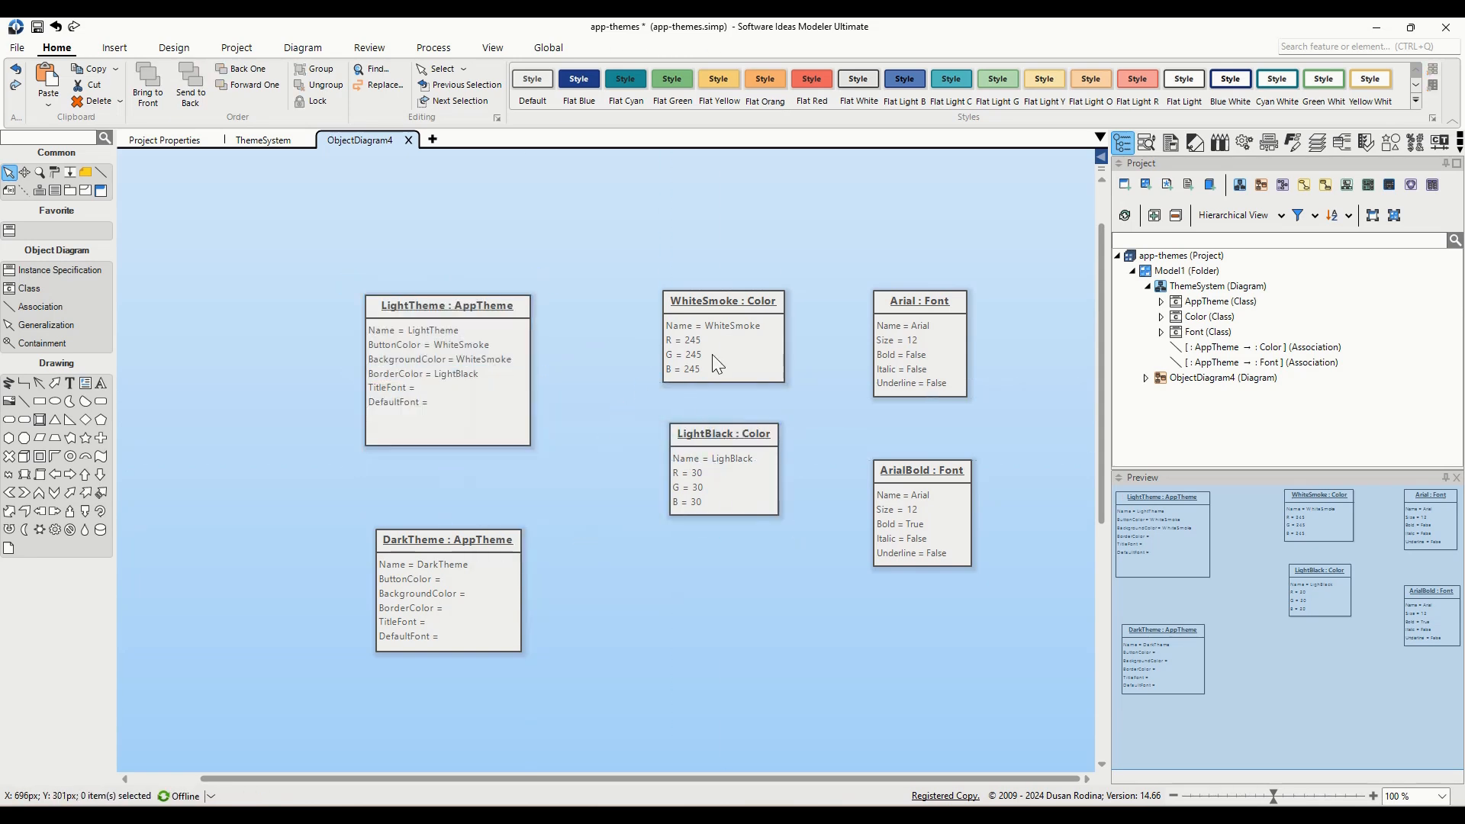
Assign the Arial object to LightTheme's DefaultFont and the ArialBold object to its TitleFont.
left_click(919, 296)
left_click_drag(920, 300, 486, 405)
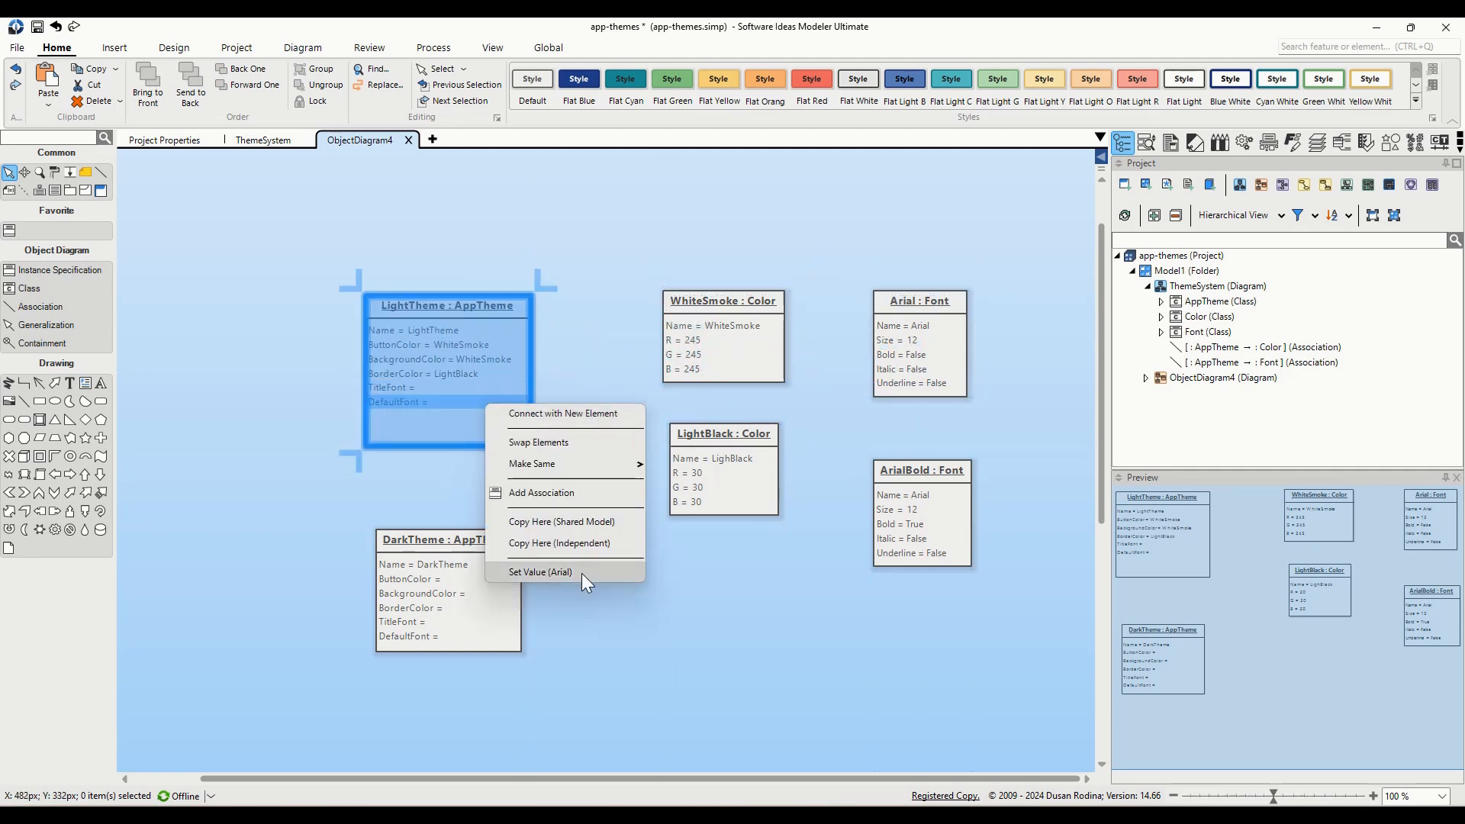
left_click(581, 574)
left_click_drag(921, 470, 454, 394)
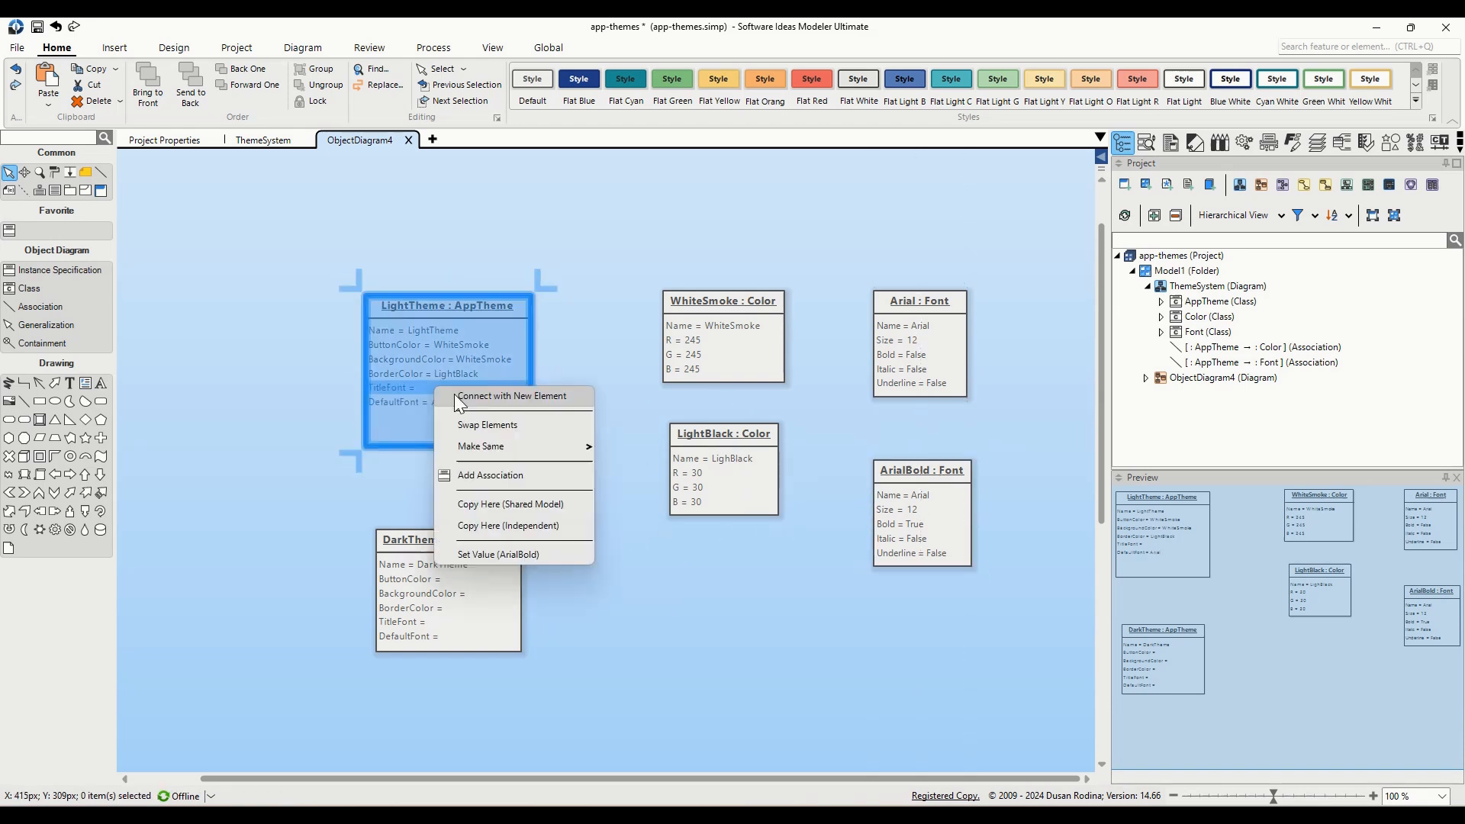
left_click(510, 555)
Align the DarkTheme object beneath LightTheme and assign the LightBlack object to its ButtonColor and BackgroundColor.
left_click_drag(482, 559, 472, 532)
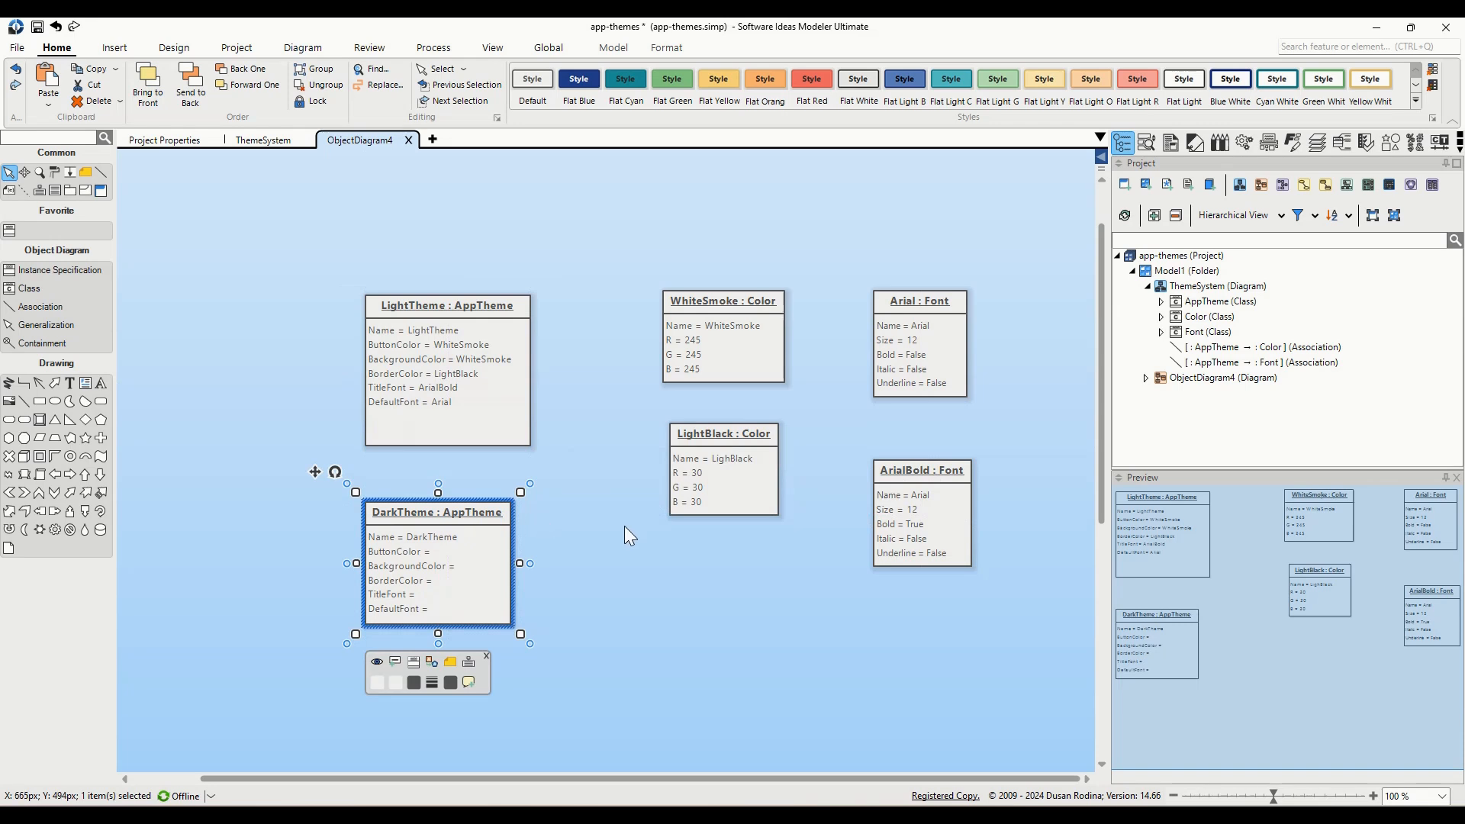
left_click(753, 369)
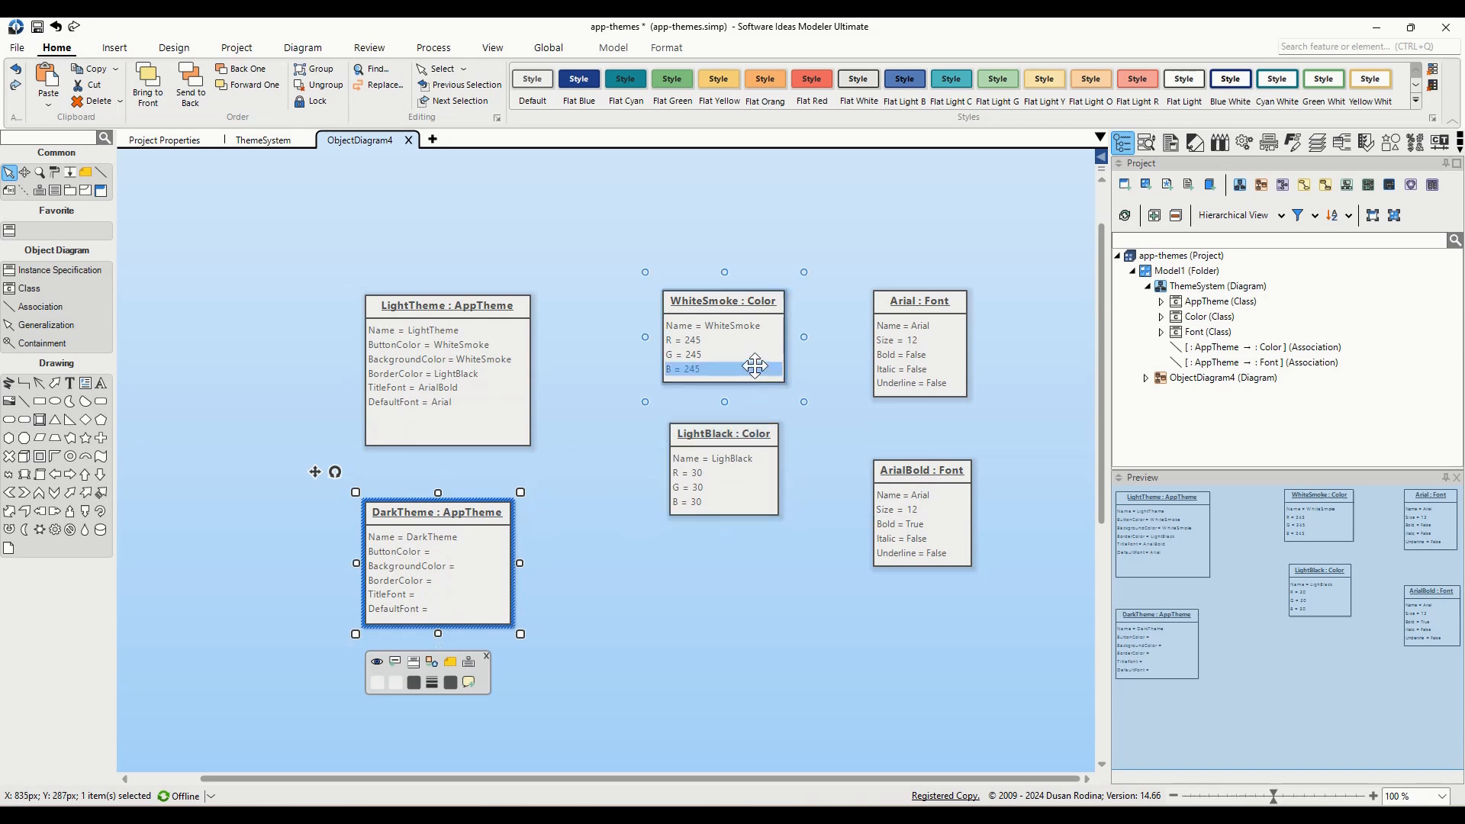
left_click_drag(725, 458, 479, 561)
left_click(553, 721)
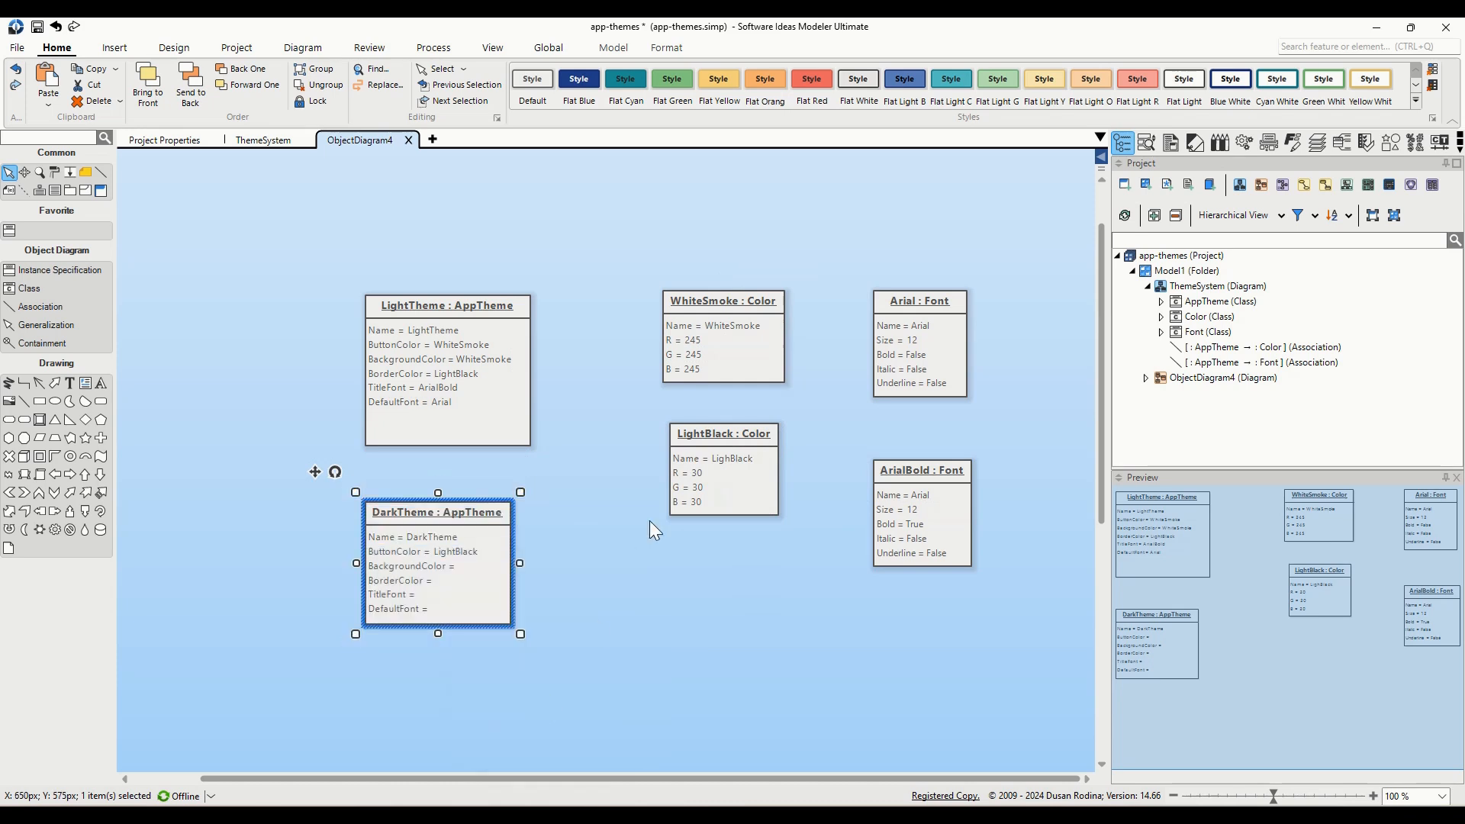
left_click_drag(721, 462, 452, 567)
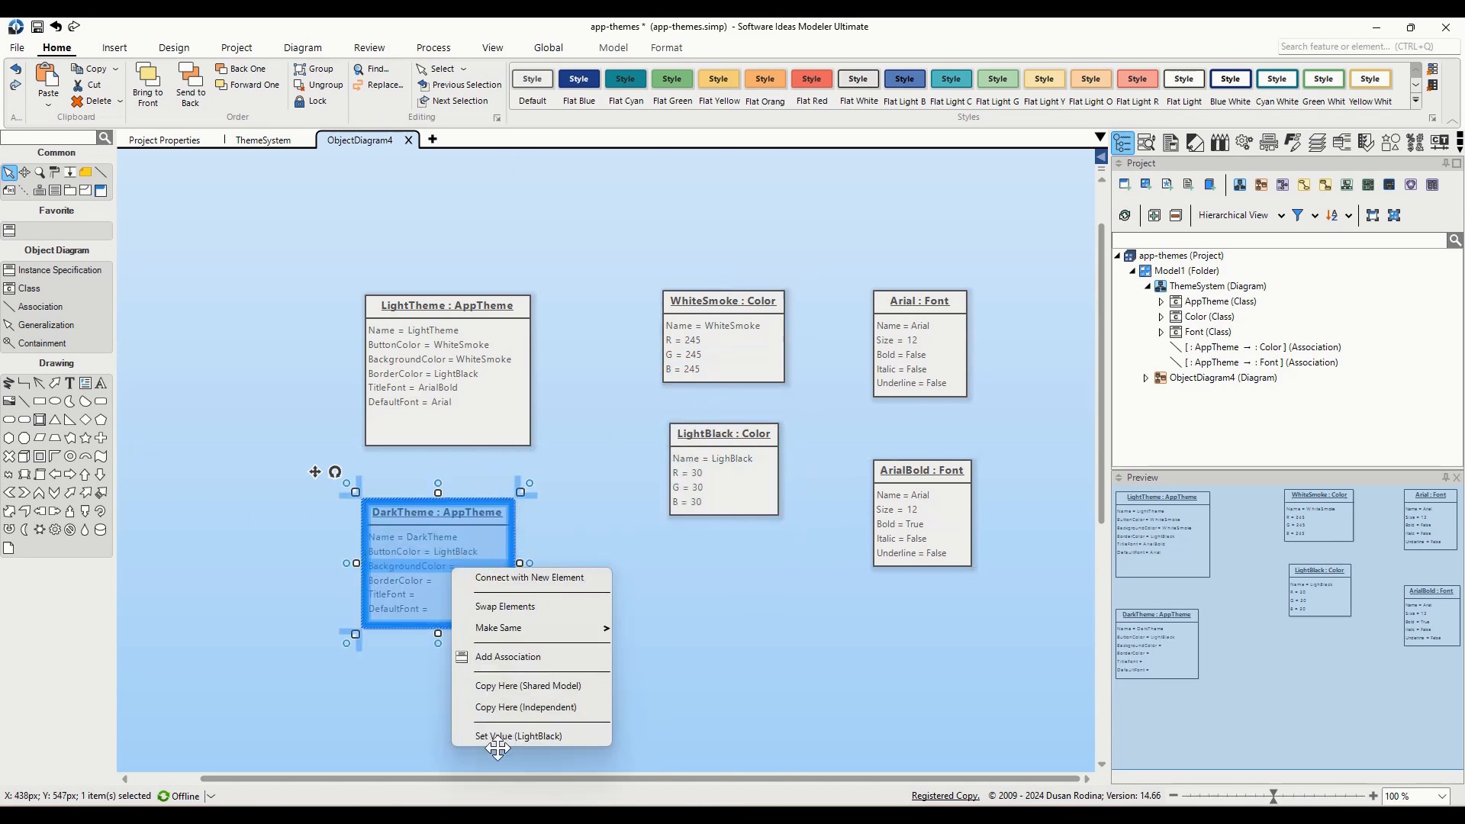
left_click(500, 734)
Assign WhiteSmoke to DarkTheme's BorderColor, ArialBold to its TitleFont and Arial to its DefaultFont.
left_click_drag(691, 325, 448, 589)
left_click(511, 754)
left_click_drag(919, 476, 448, 603)
left_click(537, 776)
left_click_drag(908, 336, 436, 614)
left_click(512, 787)
Stack the font objects below the color objects in one column and resize the two theme objects to fit their attributes.
left_click_drag(929, 355, 736, 623)
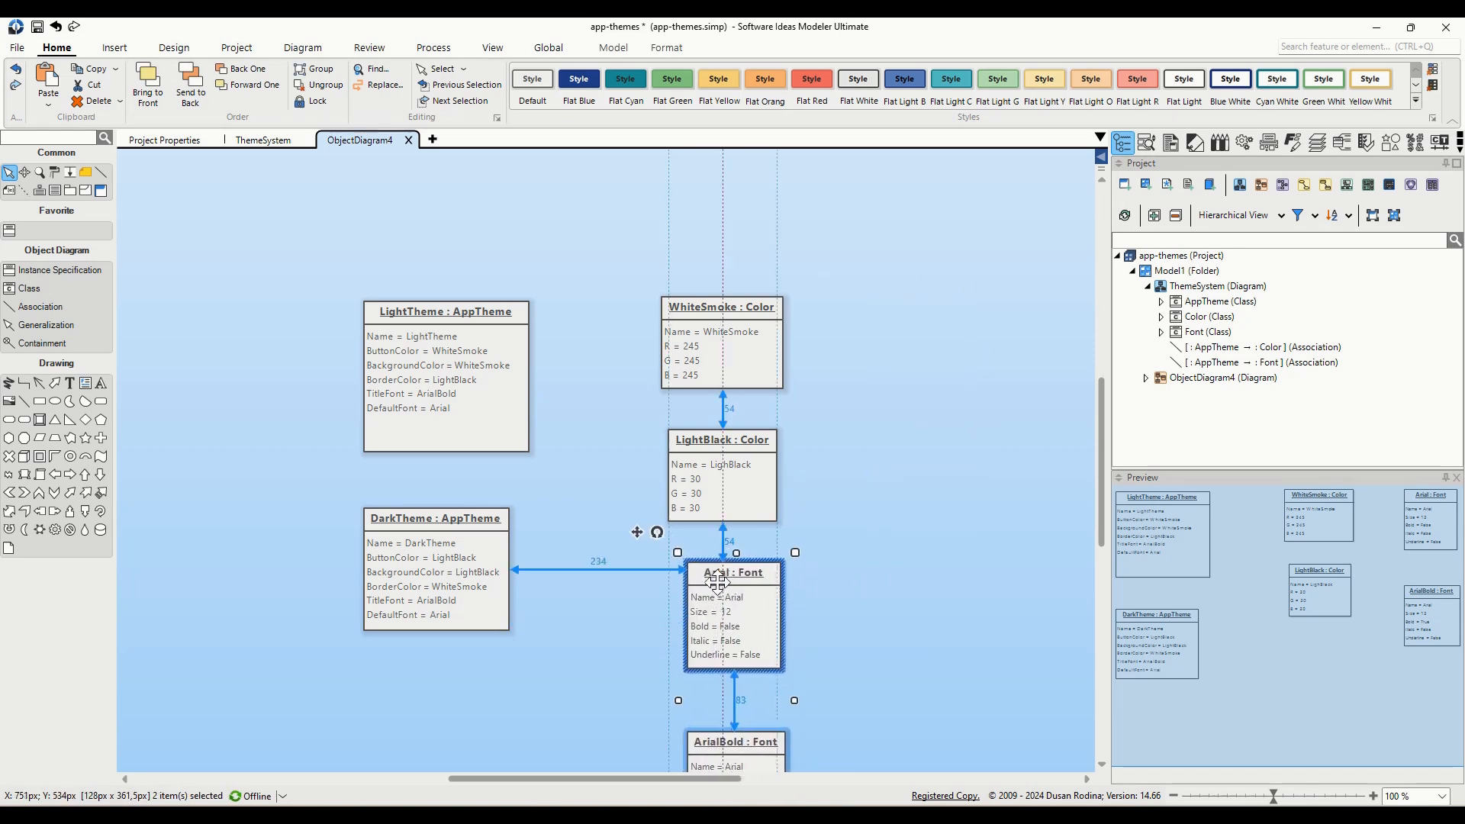
left_click_drag(722, 752, 721, 721)
left_click_drag(724, 446, 740, 336)
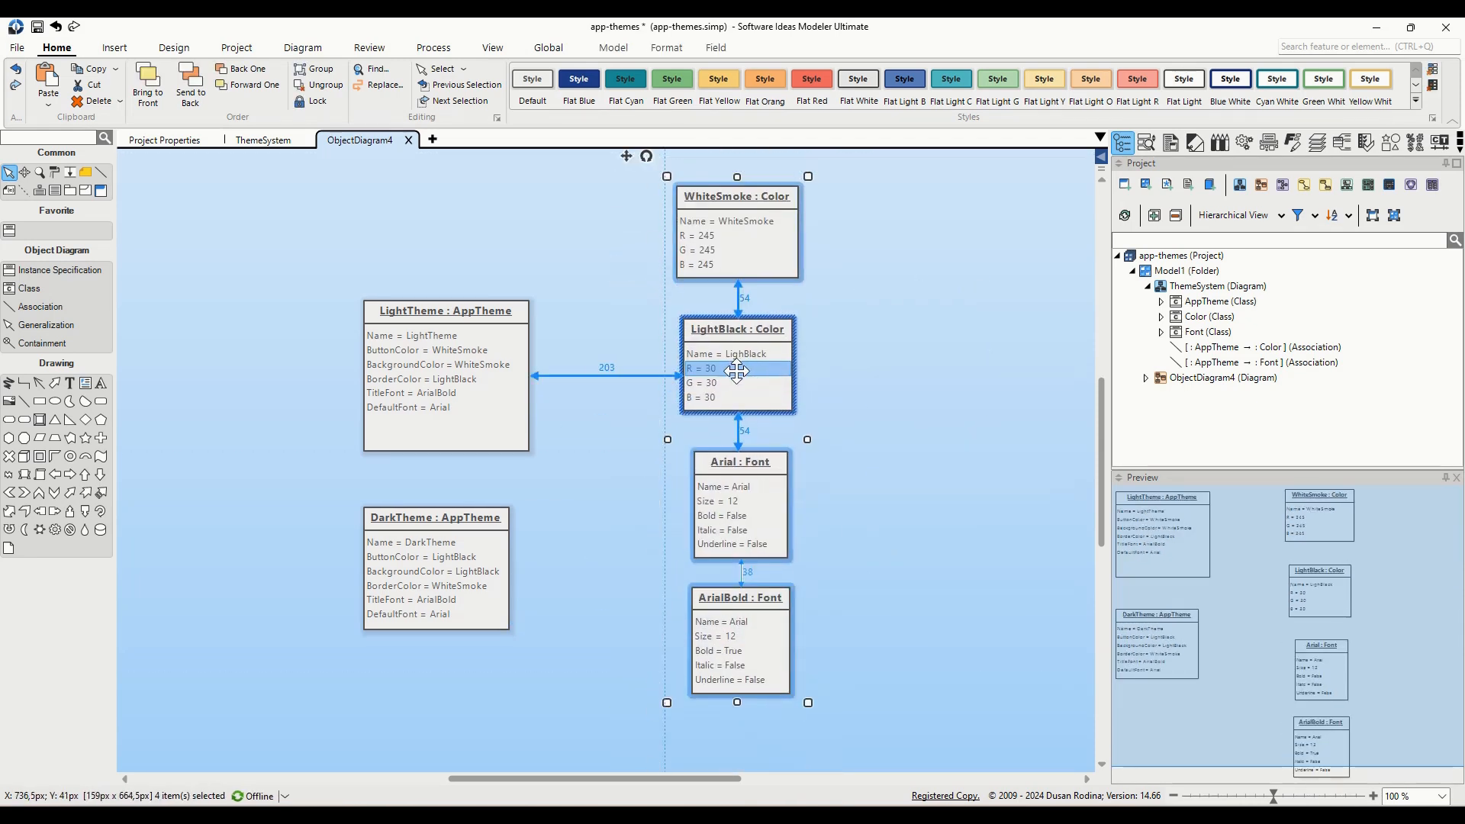
left_click(473, 423)
left_click(488, 580)
left_click_drag(488, 580, 494, 581)
left_click(860, 720)
Connect both the LightTheme and DarkTheme objects with associations to all four color and font objects.
left_click_drag(860, 743, 612, 173)
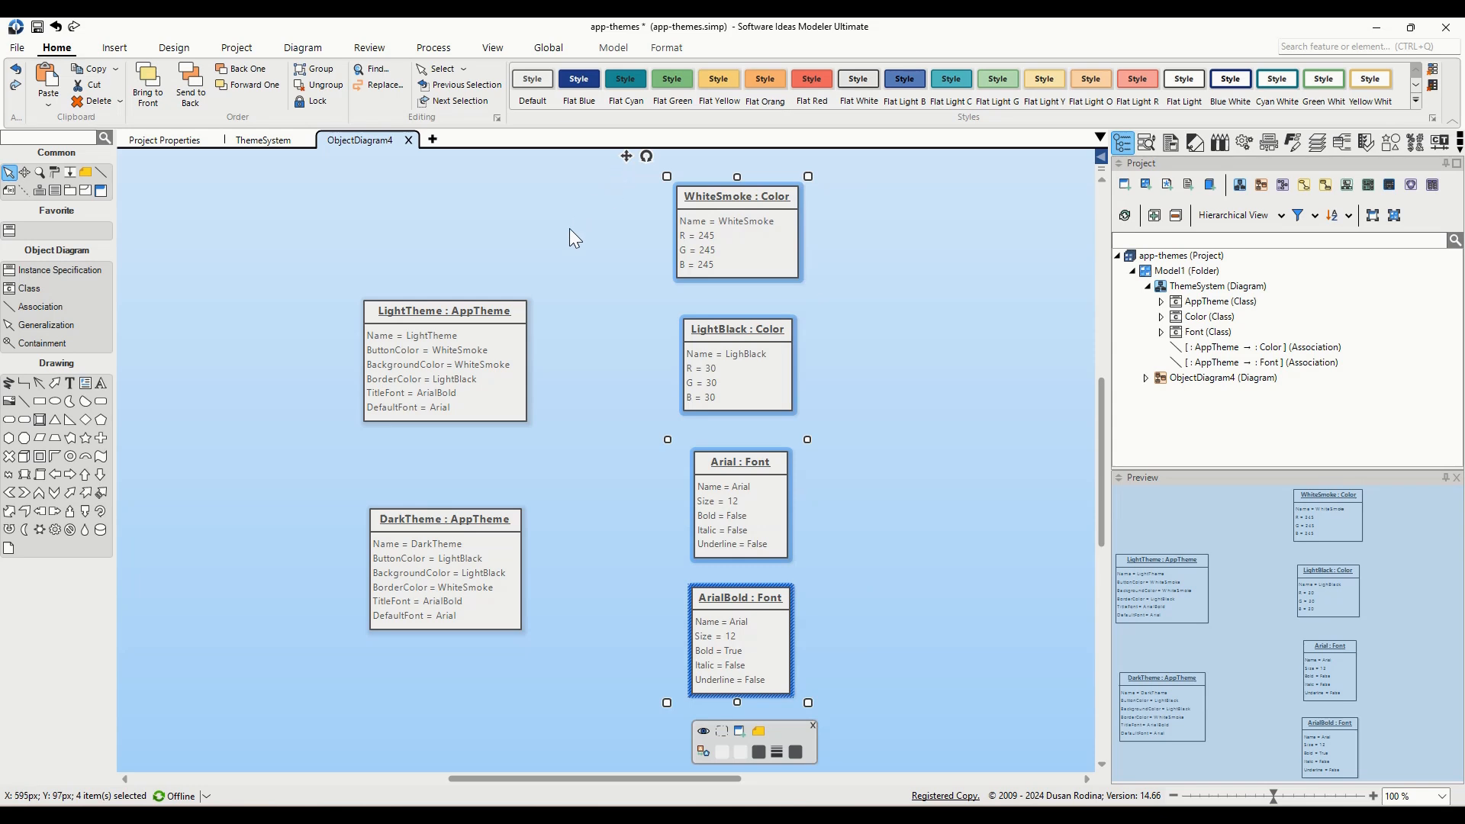
left_click_drag(50, 312, 476, 370)
left_click_drag(892, 197, 675, 698)
left_click_drag(41, 306, 453, 570)
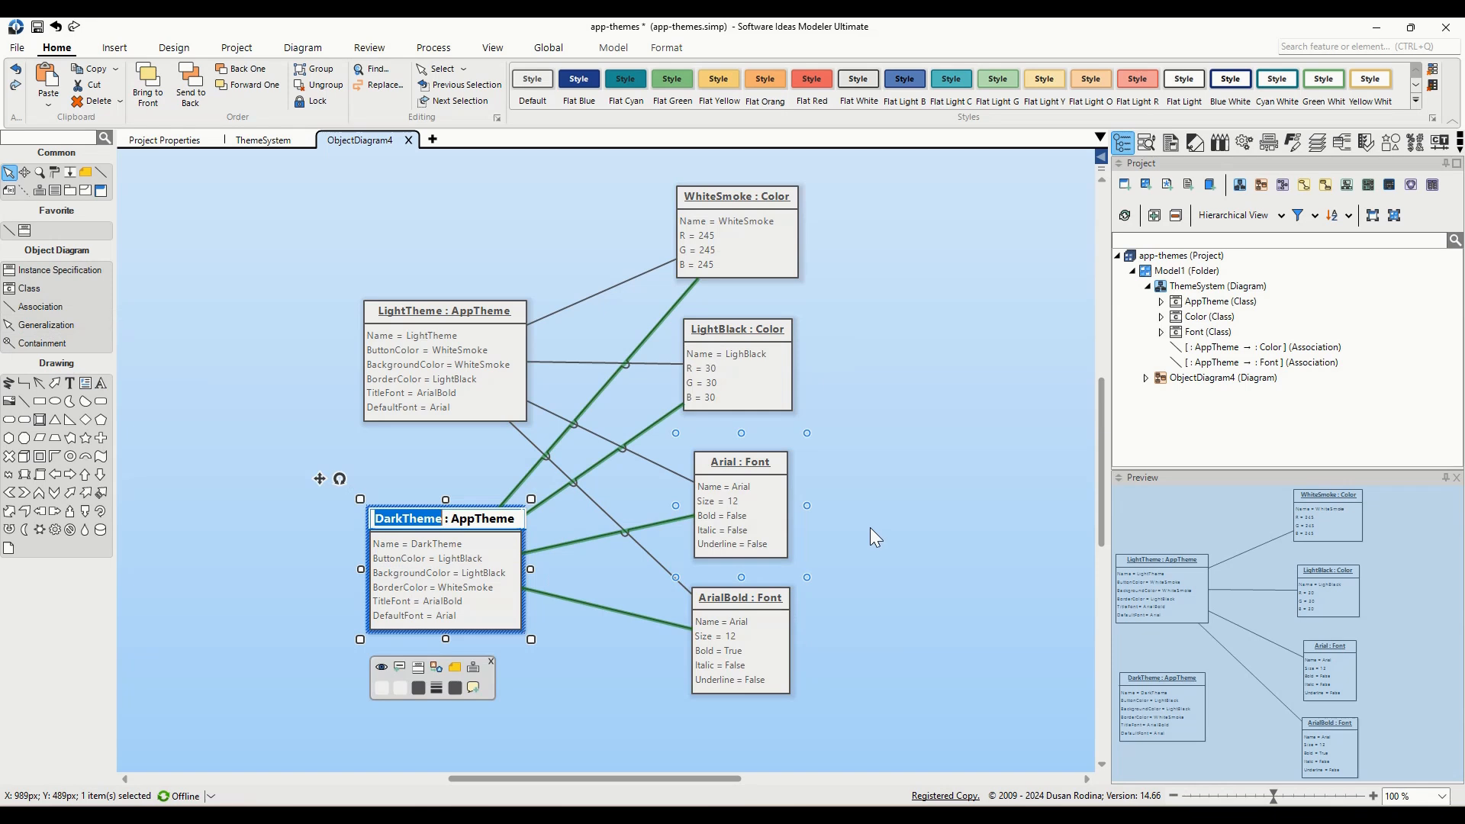
left_click(870, 528)
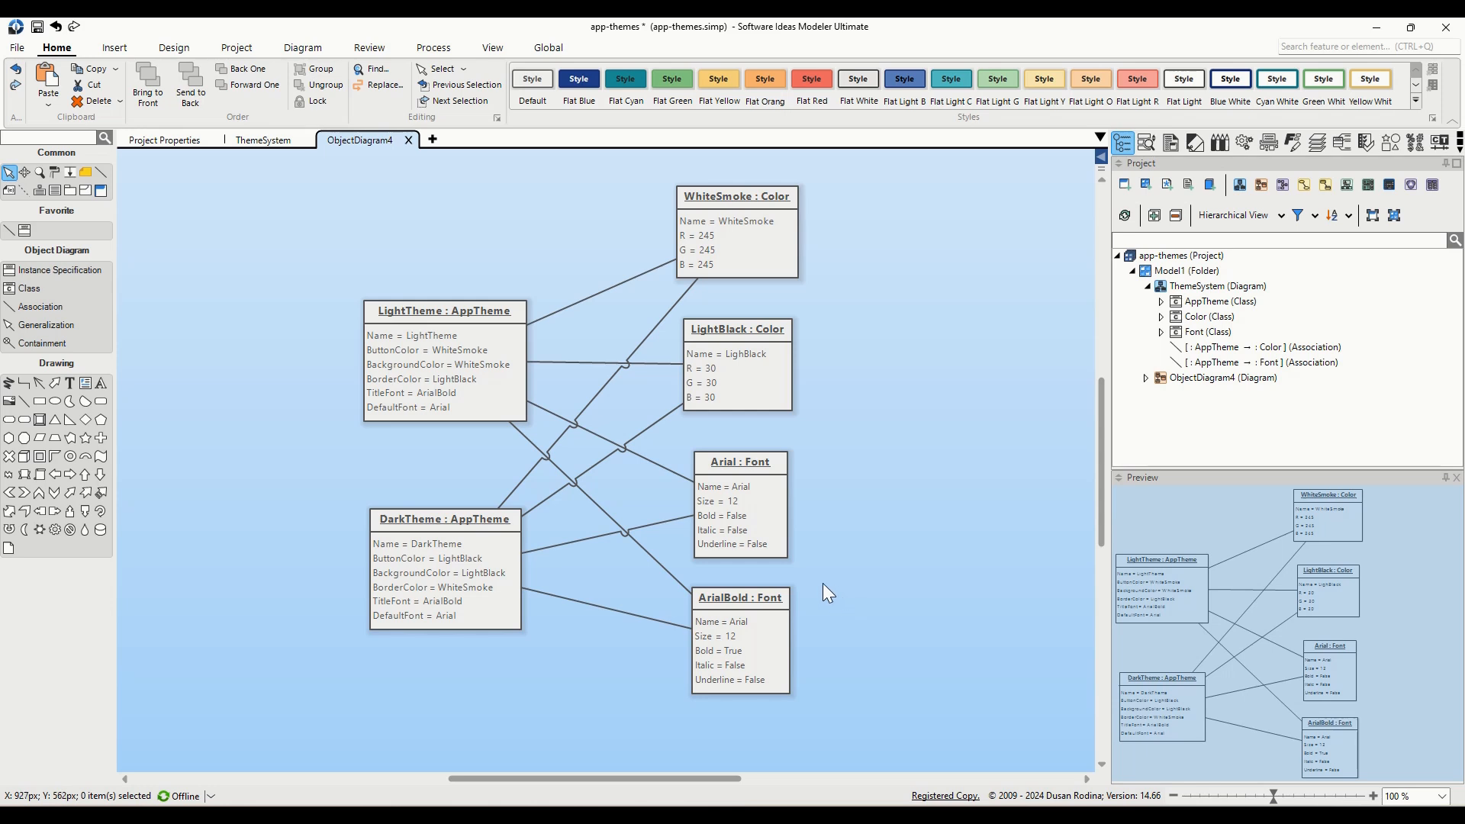
Rename the object diagram to Themes.
left_click(724, 594)
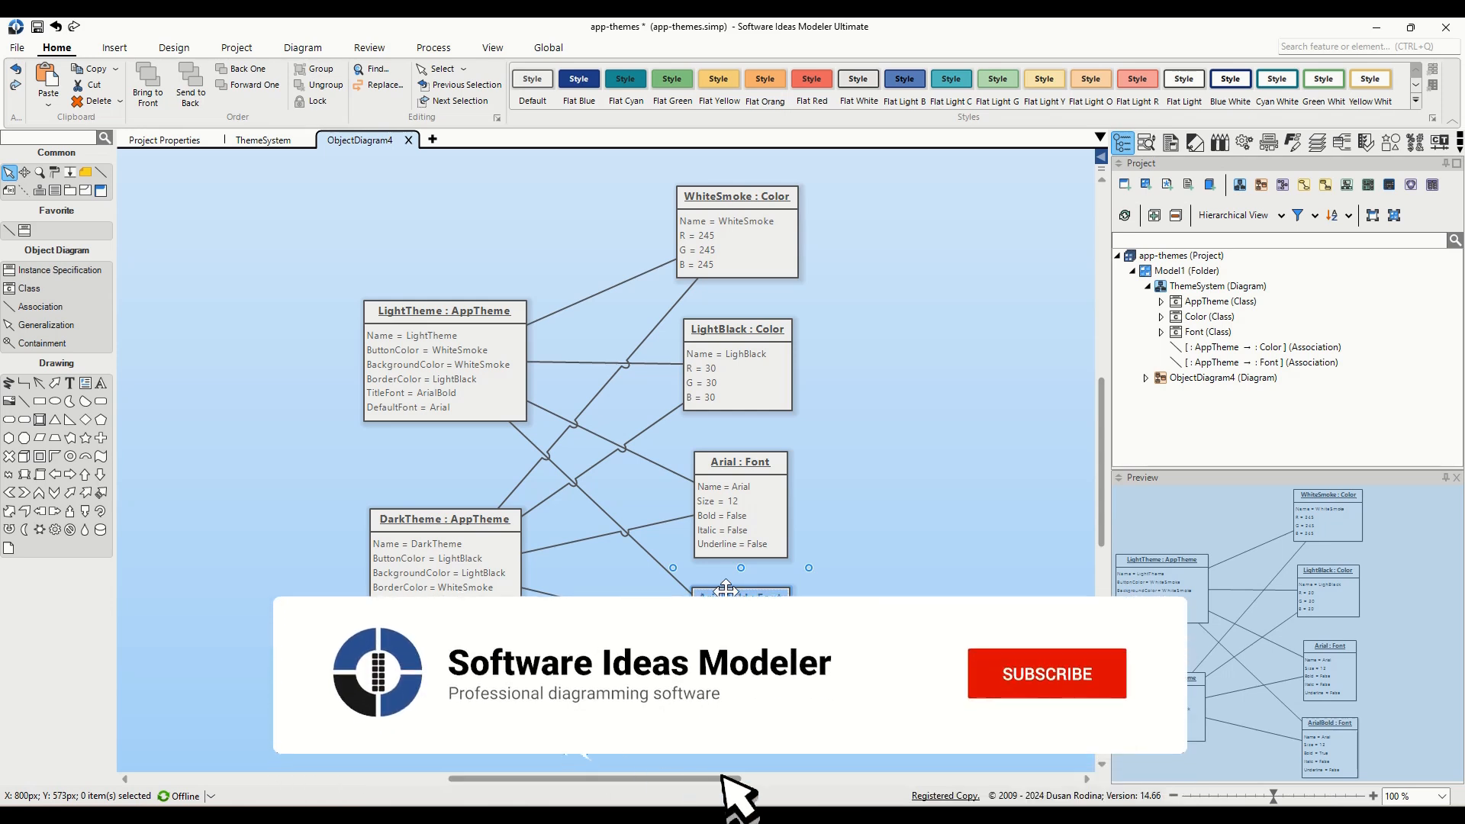
left_click(358, 143)
type("Themes")
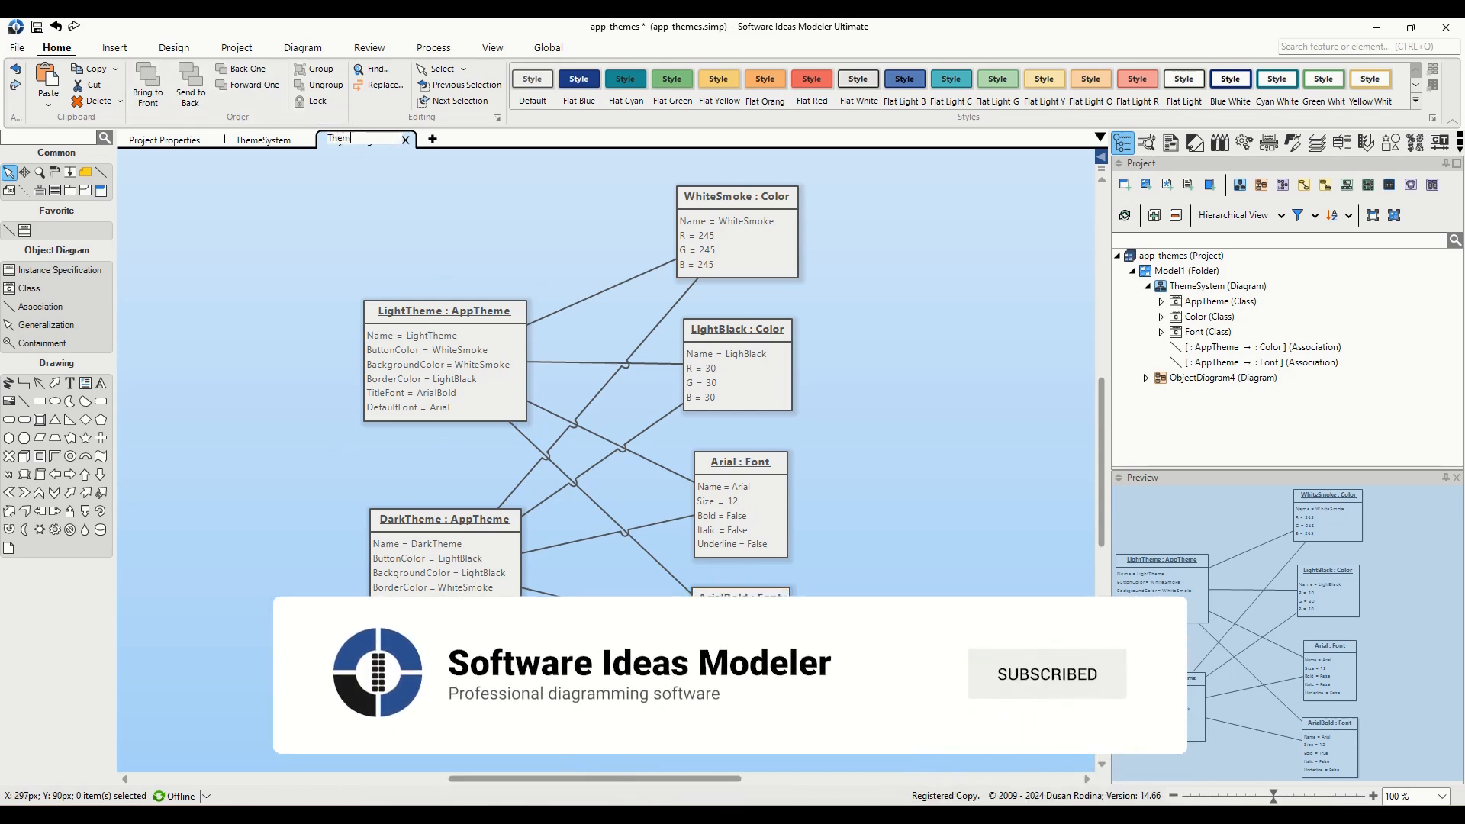
key("Return")
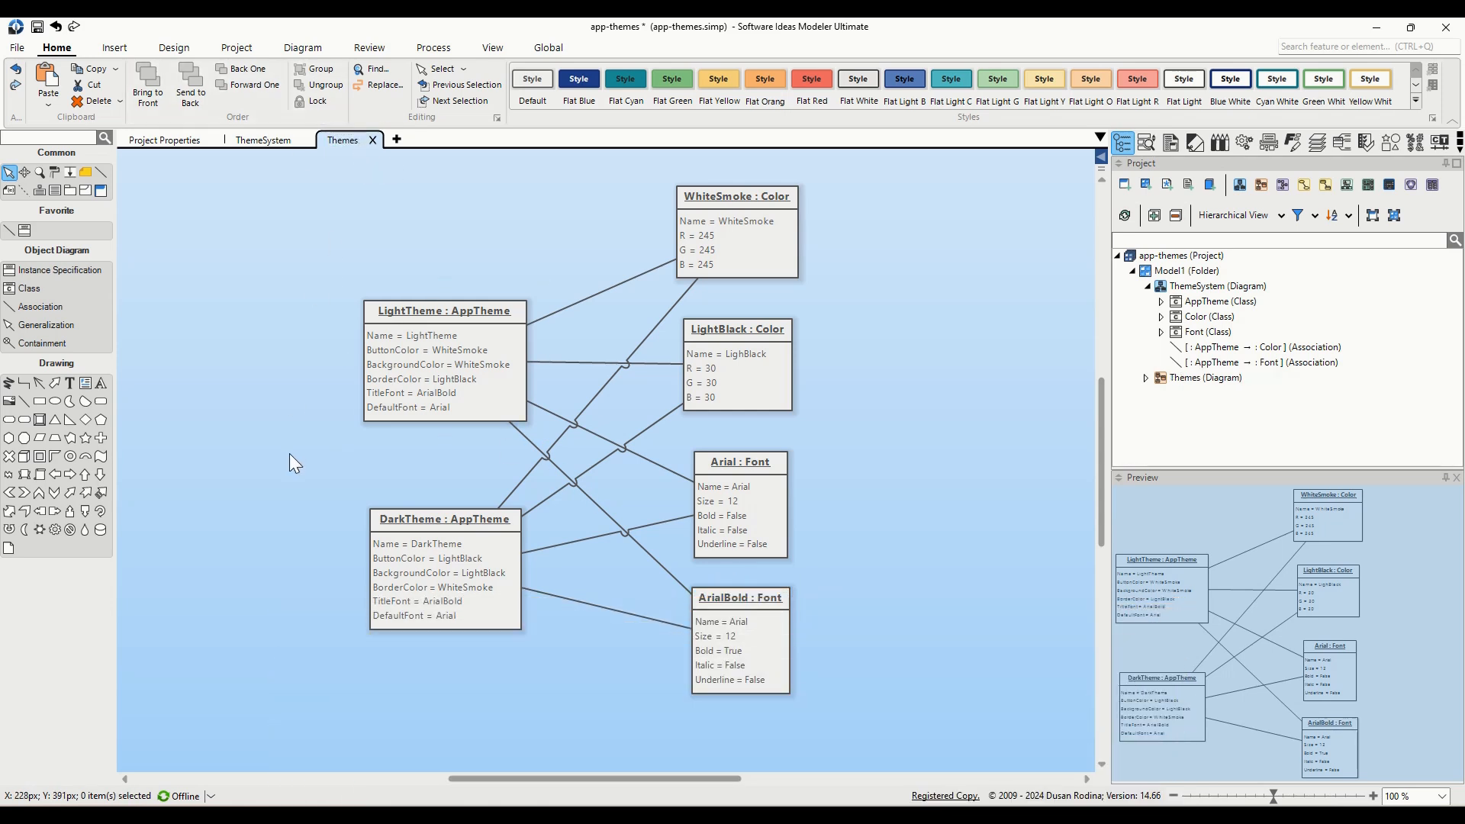